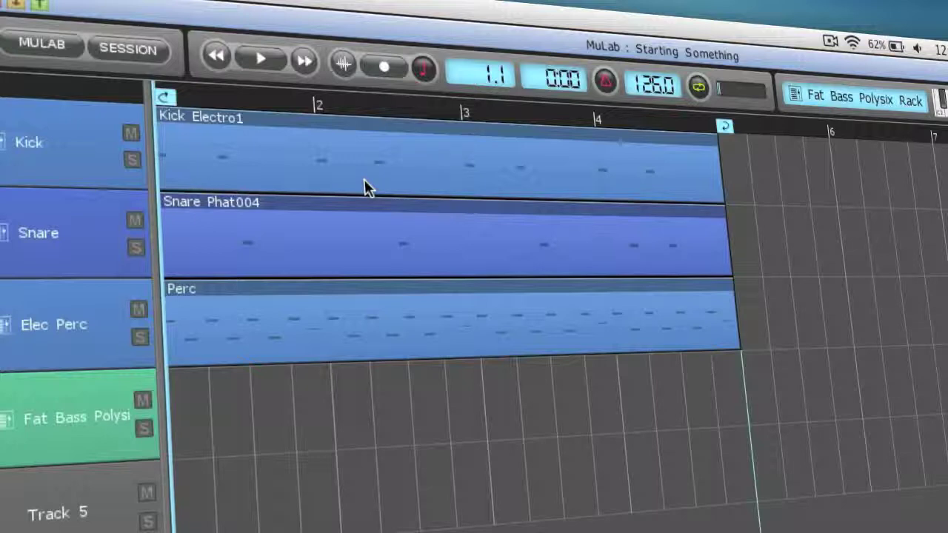
Select the Kick Electro1 clip so the Kick rack becomes the active rack.
left_click(443, 160)
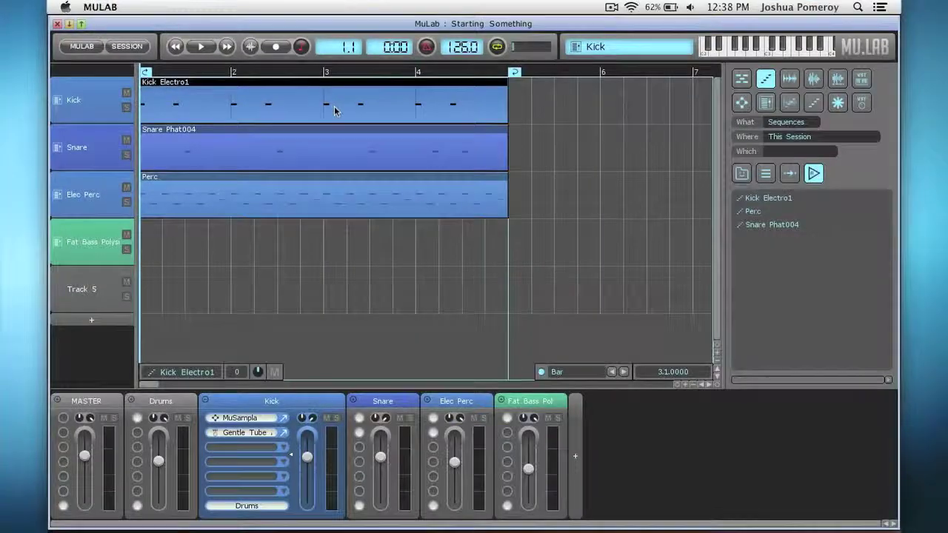
double_click(263, 113)
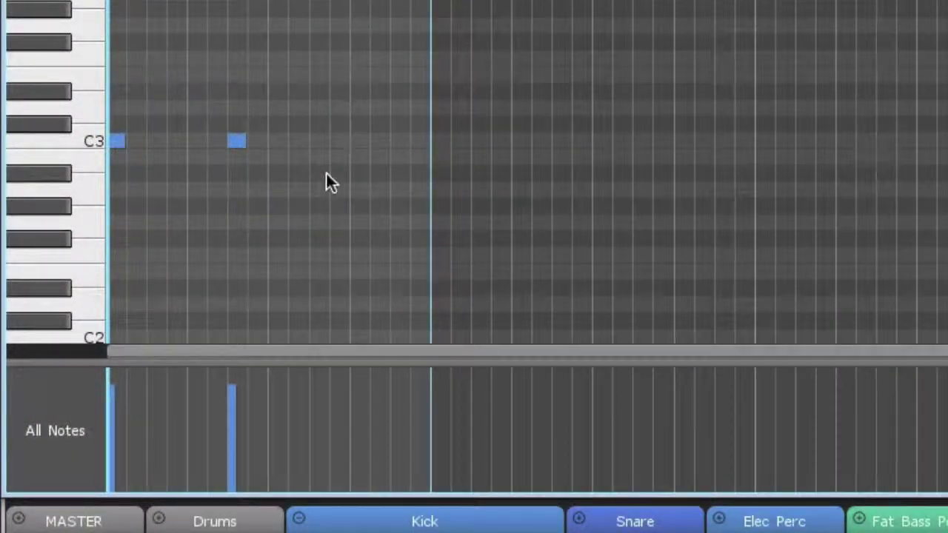
key("space")
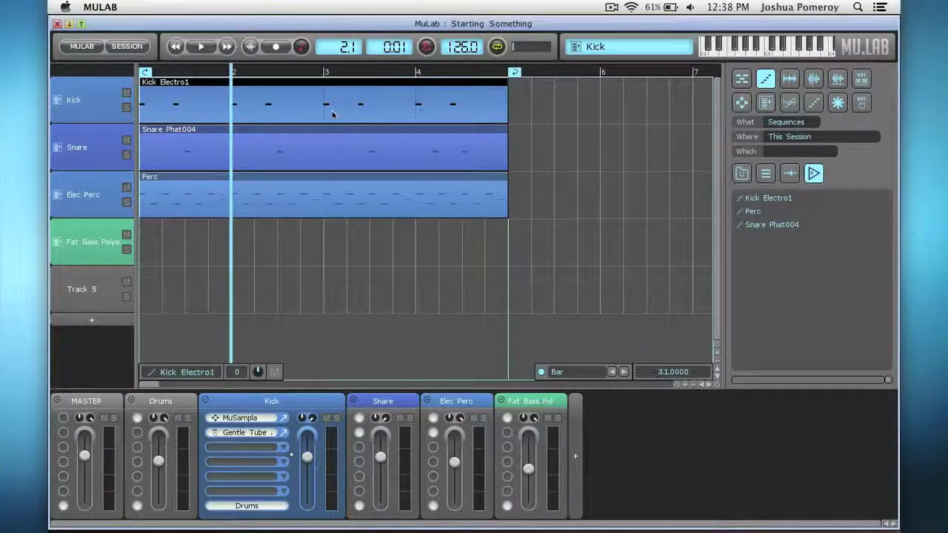
double_click(331, 113)
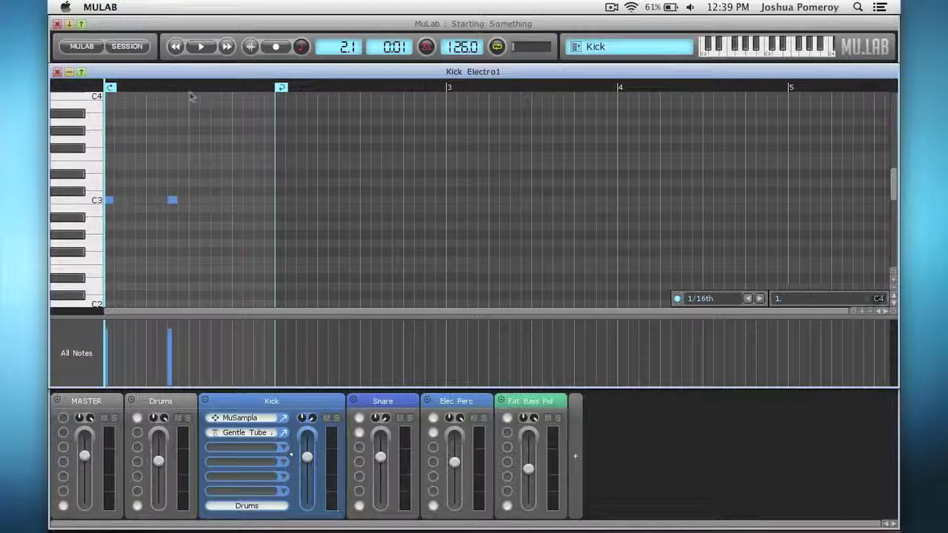
left_click_drag(281, 88, 450, 88)
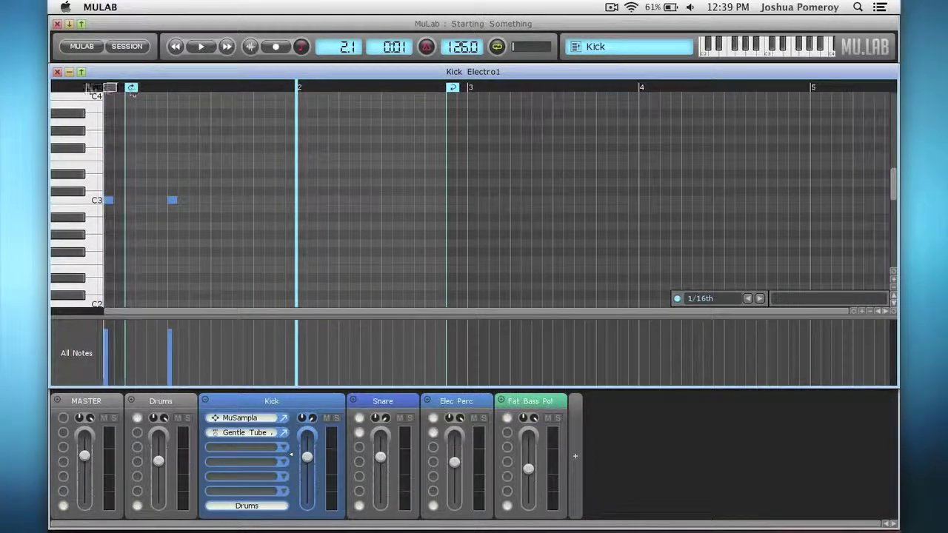
scroll(94, 89, "right", 1)
left_click_drag(453, 87, 281, 88)
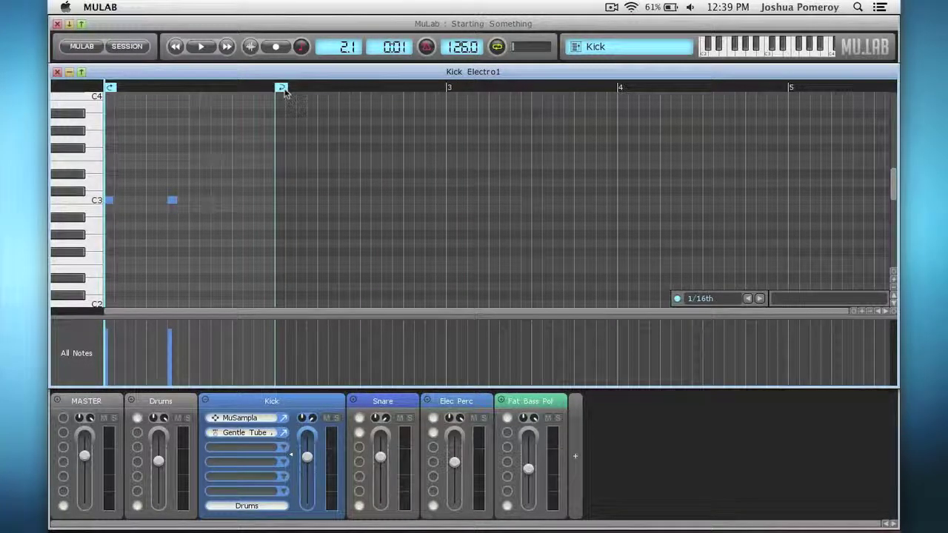
key("Escape")
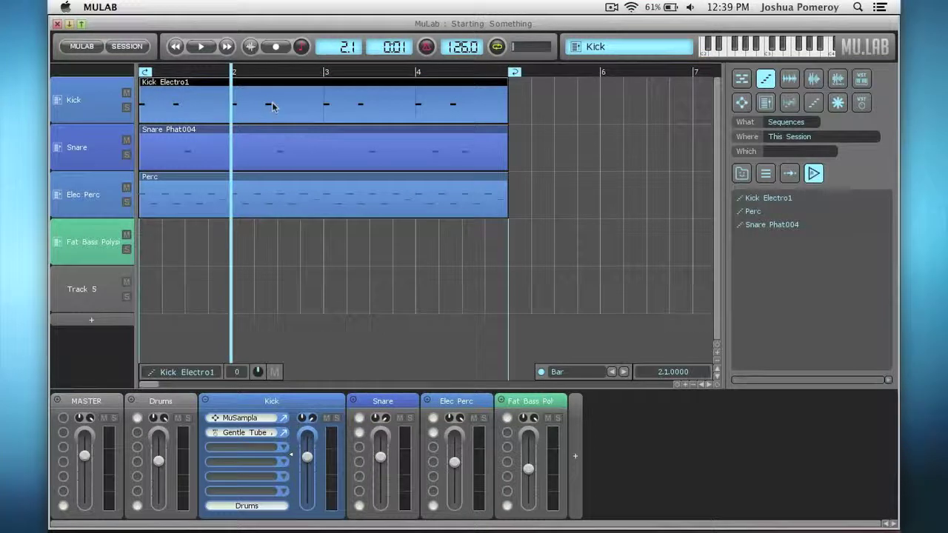
Restart playback from bar 1, then create and open an empty Sequence part on the Kick track.
key("Home")
key("space")
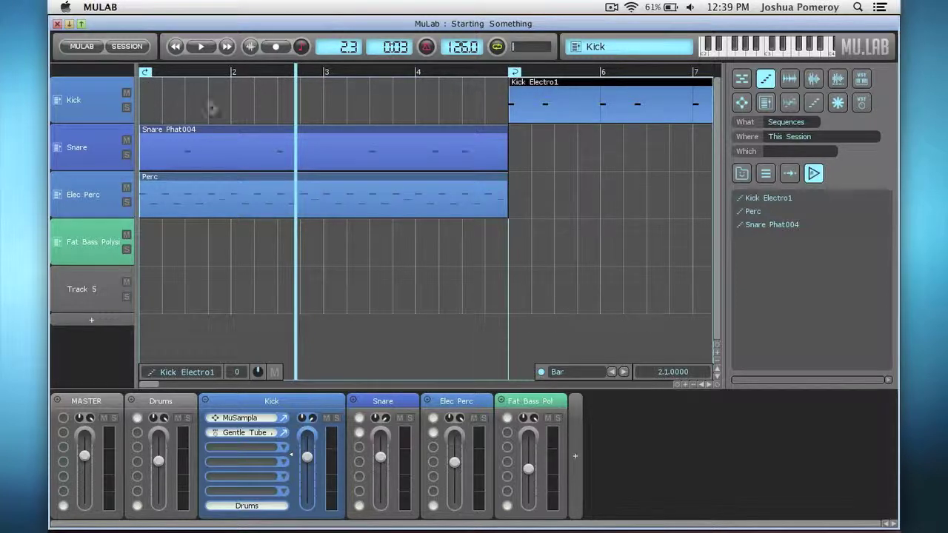
double_click(153, 108)
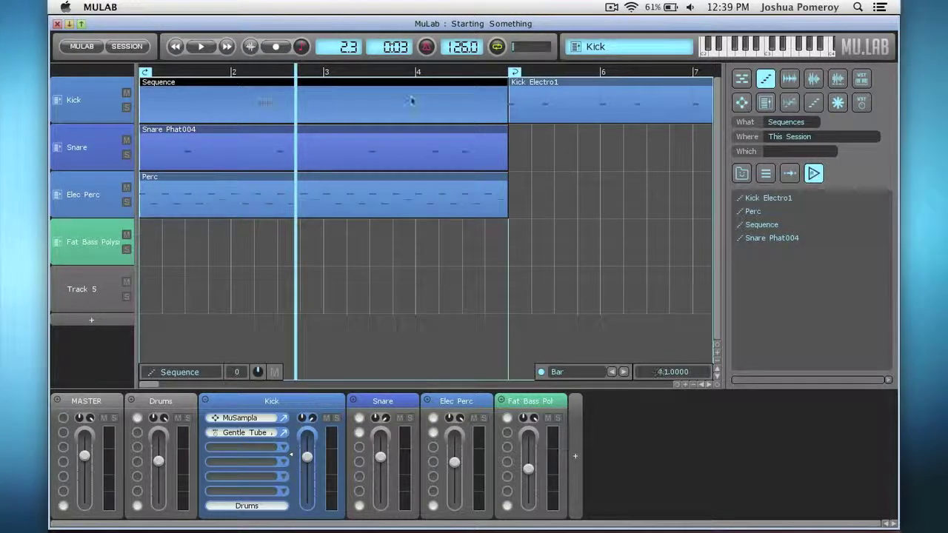
double_click(372, 100)
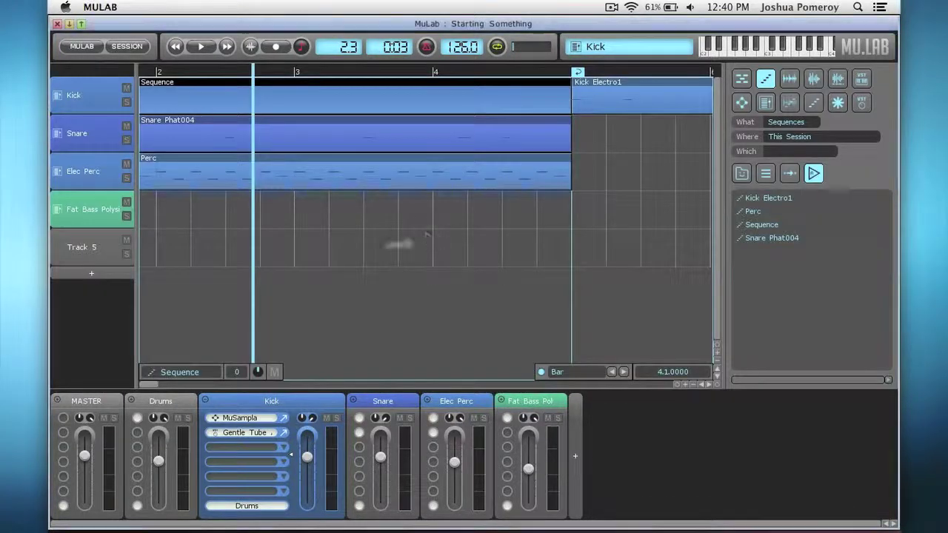
Set the loop end to bar 9 and move Kick Electro1 out to bar 21.
scroll(280, 239, "down", 8)
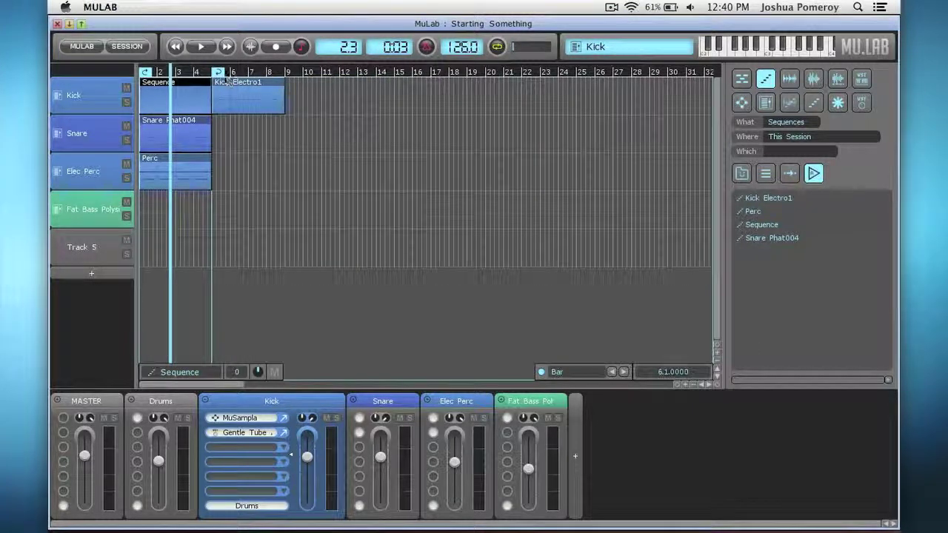
left_click(294, 73)
left_click_drag(248, 95, 540, 95)
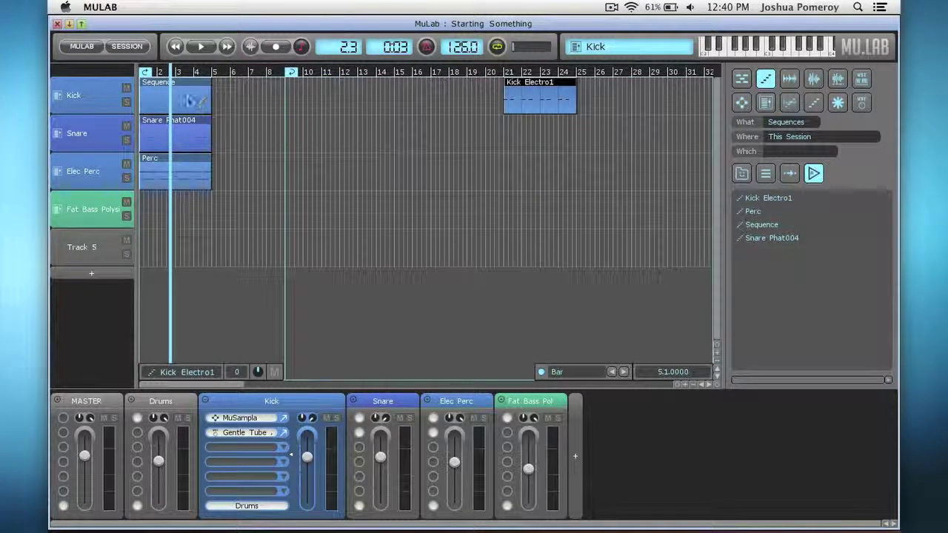
Replace the Sequence part with a new Sequence(2) part over bars 1–9 and open its notes.
left_click(188, 98)
key("Delete")
double_click(156, 101)
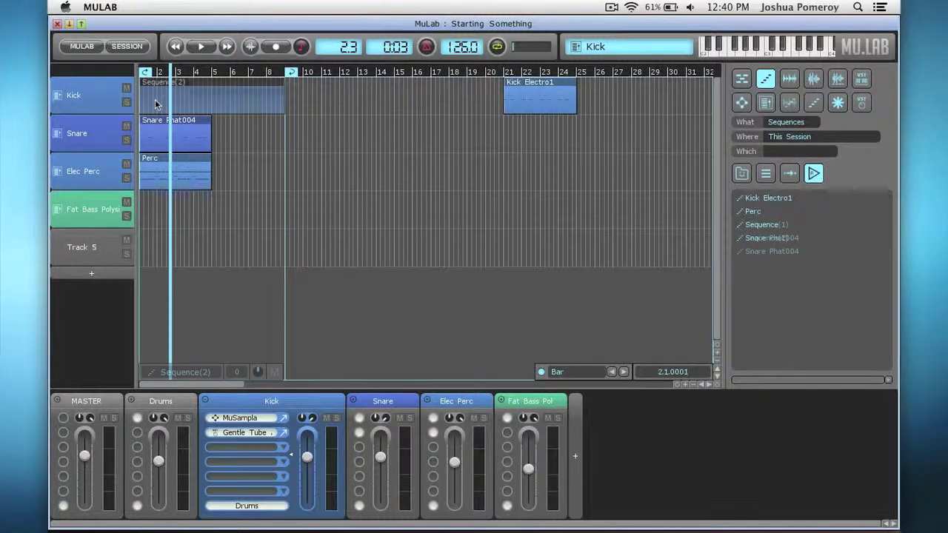
double_click(221, 106)
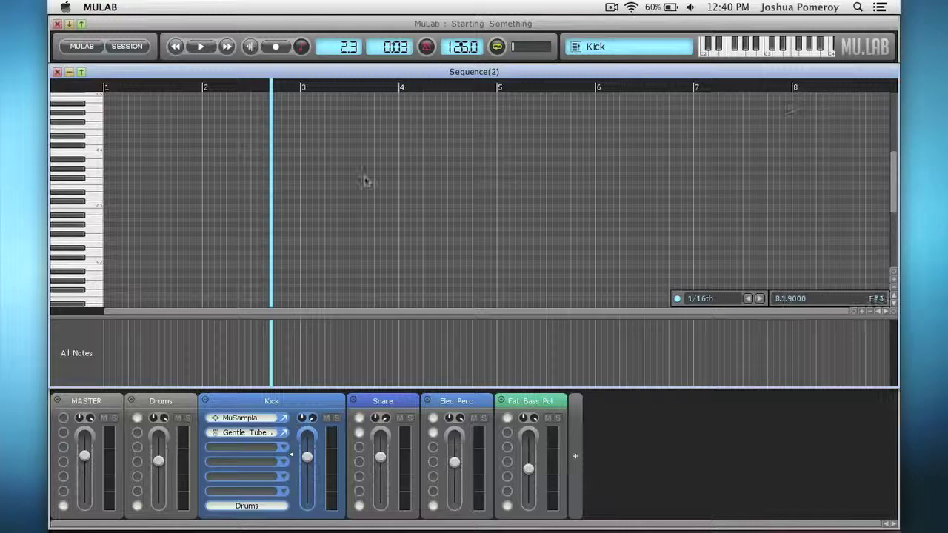
Dismiss the empty Sequence(2) piano roll with Escape, returning to the arrange view.
key("Escape")
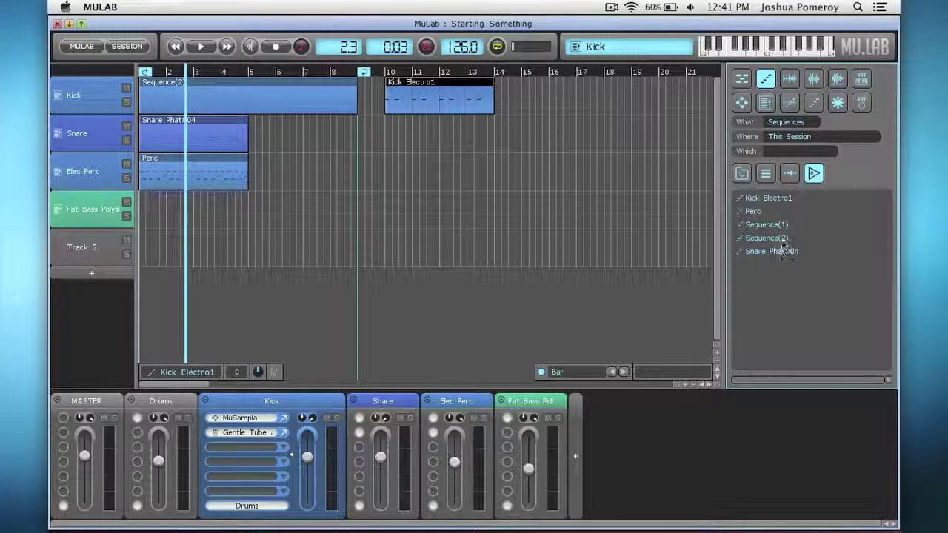
Delete the Sequence(2) and Sequence(1) clips from the Kick track.
left_click(231, 109)
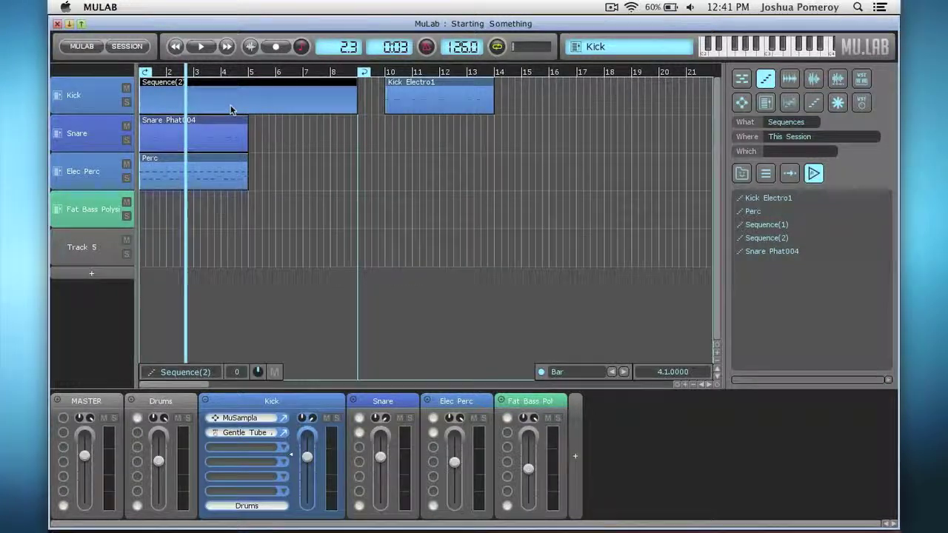
key("Delete")
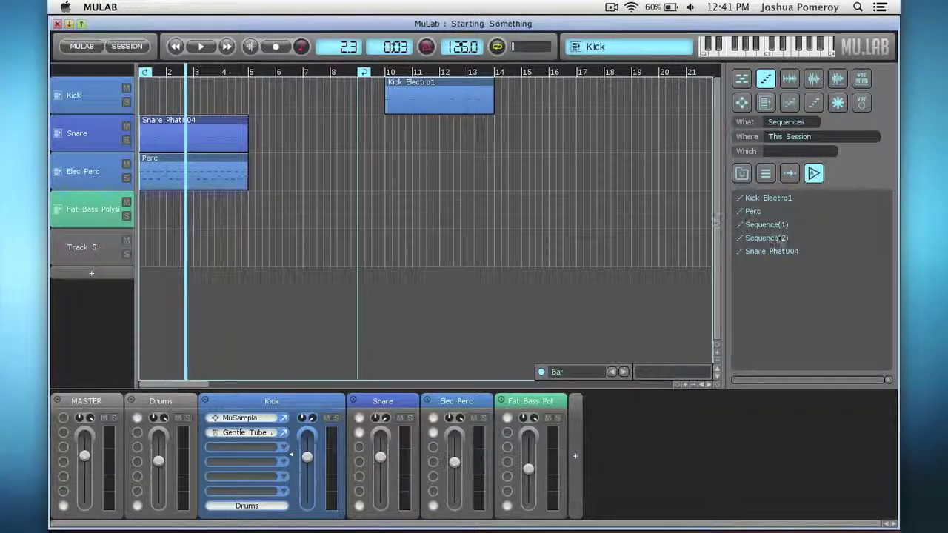
left_click_drag(770, 225, 174, 96)
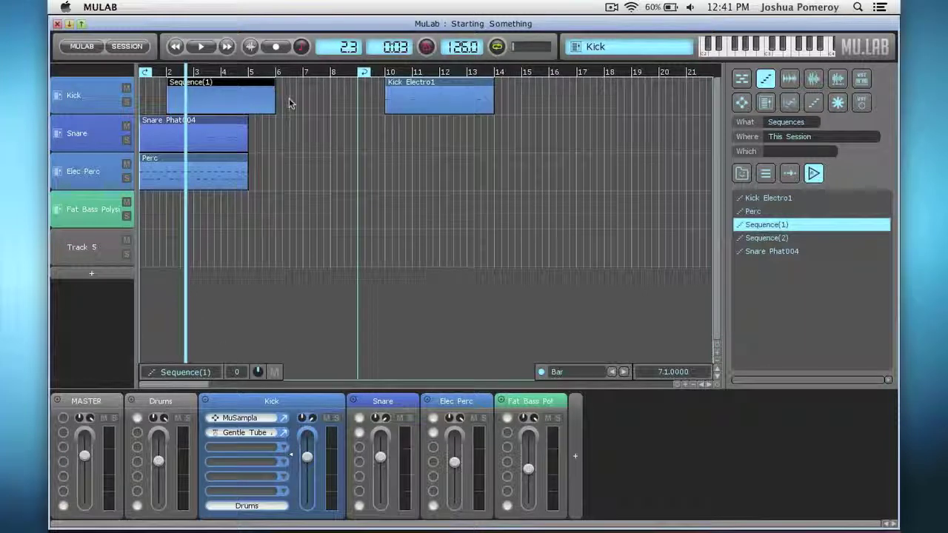
key("Delete")
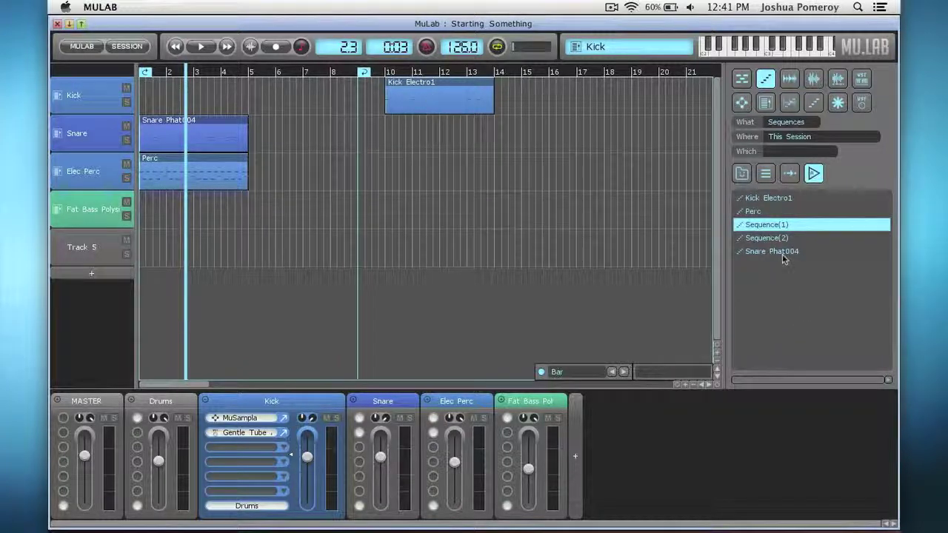
Replace the Kick Electro1 clip with a fresh copy from the browser at bar 1.
left_click(433, 97)
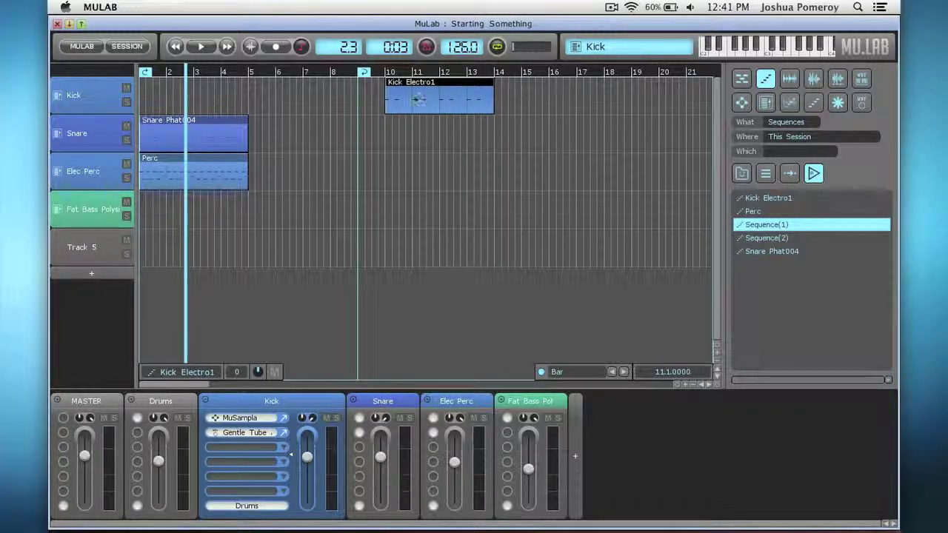
key("Delete")
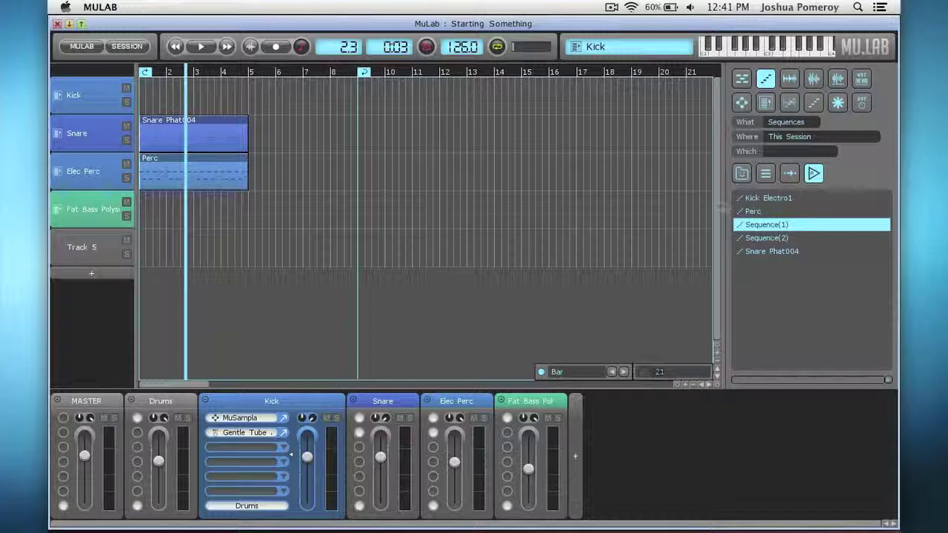
left_click(784, 200)
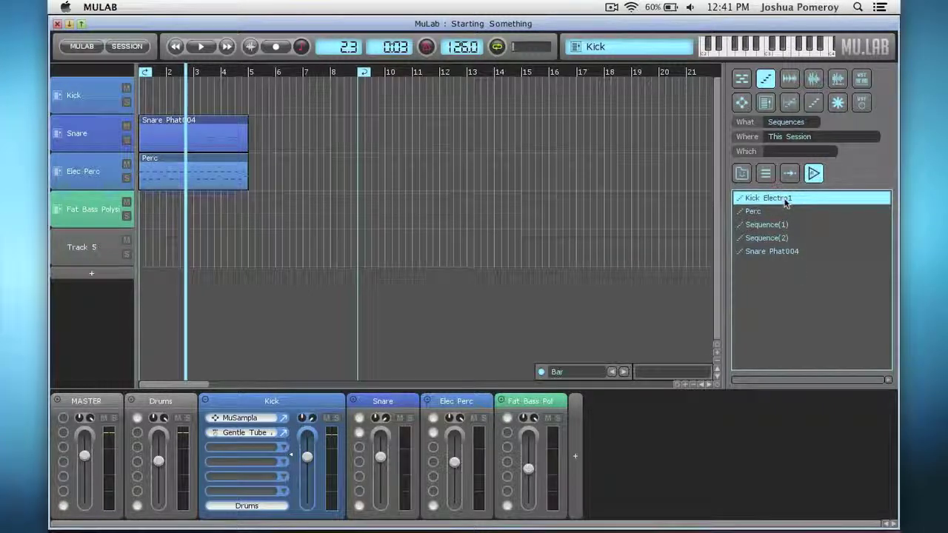
left_click_drag(785, 204, 249, 90)
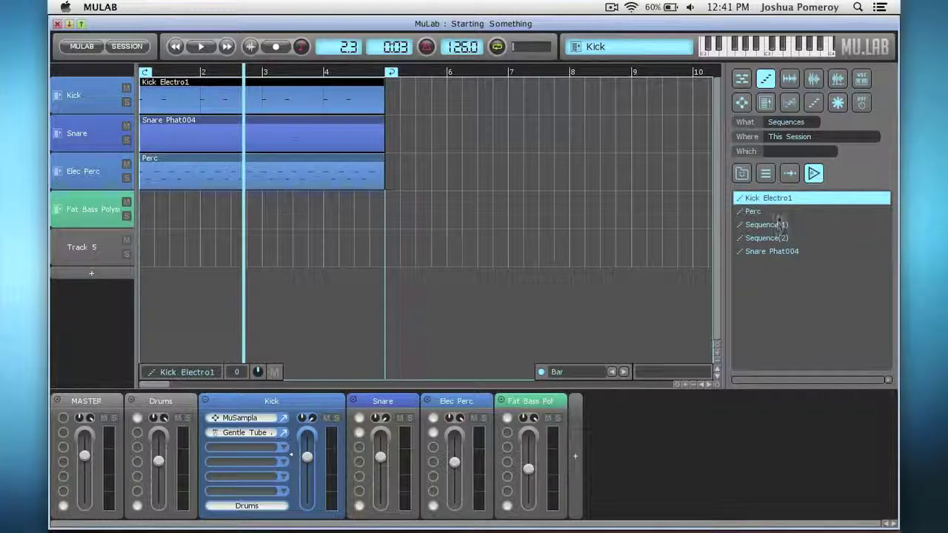
Delete the Sequence(1) entry from the Sequences browser, confirming with Yes.
right_click(784, 204)
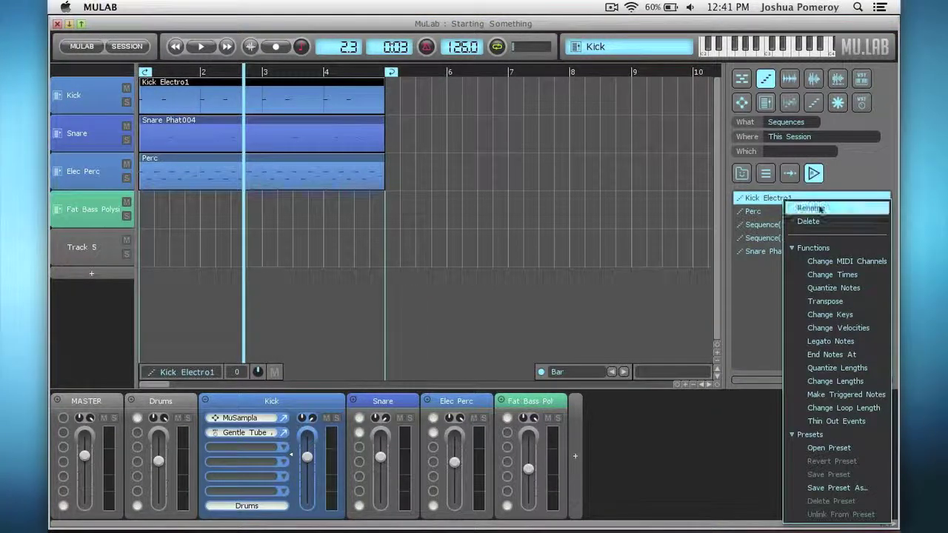
left_click(750, 307)
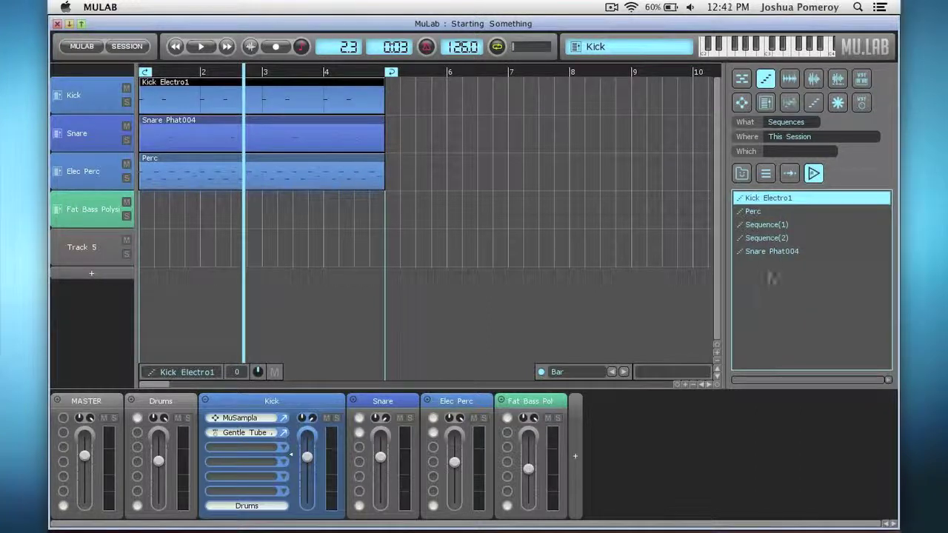
right_click(778, 225)
left_click(819, 229)
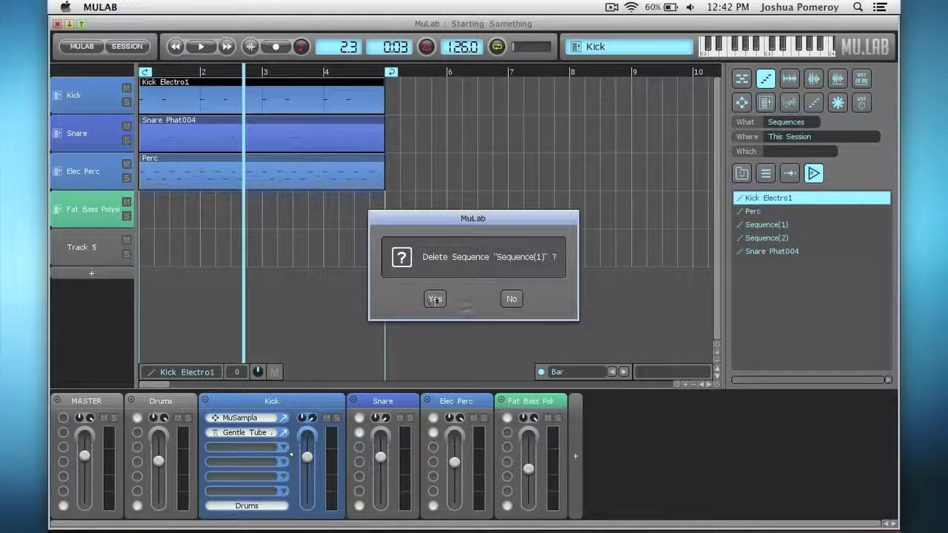
left_click(434, 298)
Delete the Sequence(2) entry as well, then bring up Finder on the MIDI files.
right_click(766, 226)
left_click(814, 230)
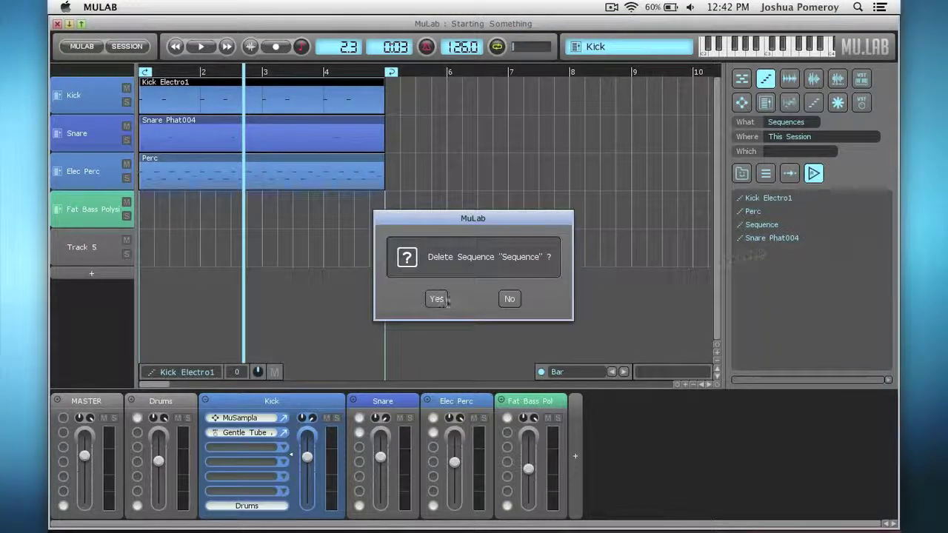
left_click(436, 300)
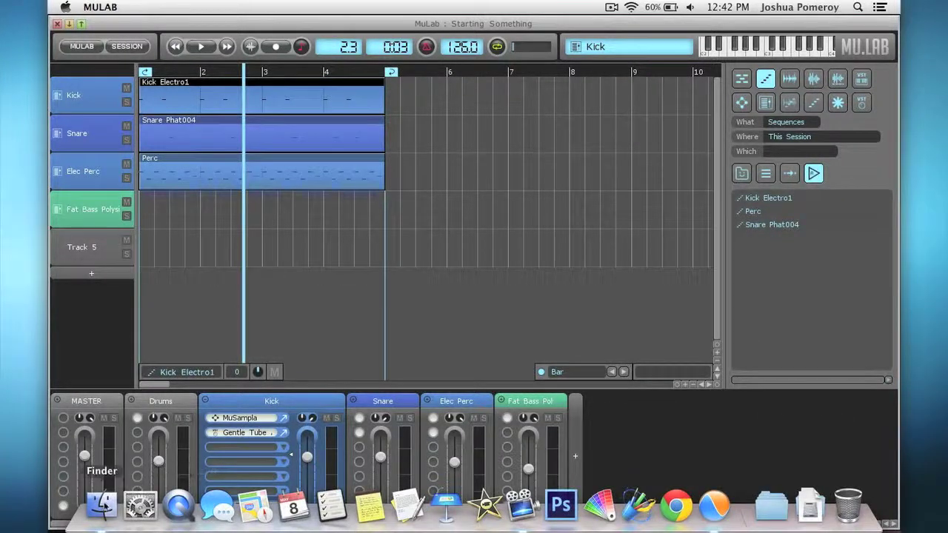
left_click(104, 508)
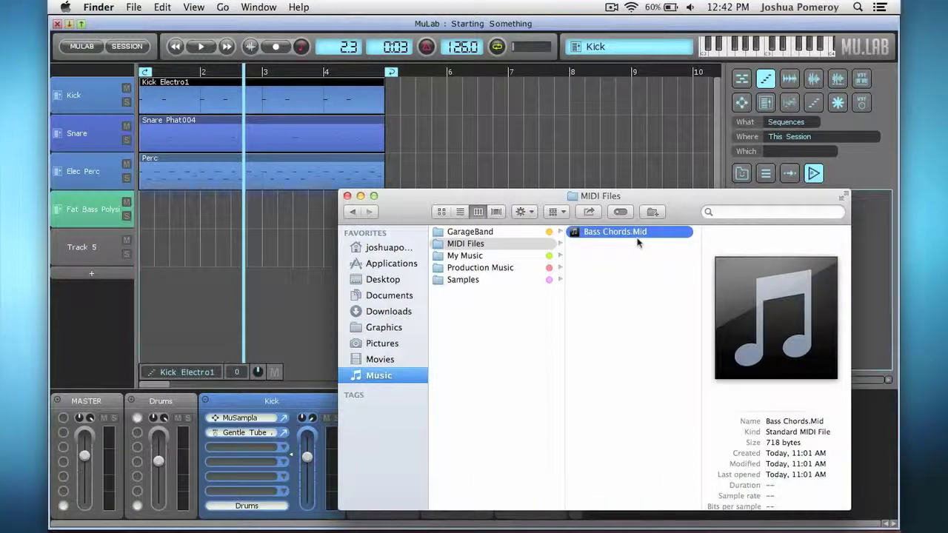
Drag Bass Chords.Mid from the MIDI Files folder toward the Fat Bass track.
left_click_drag(637, 216, 92, 207)
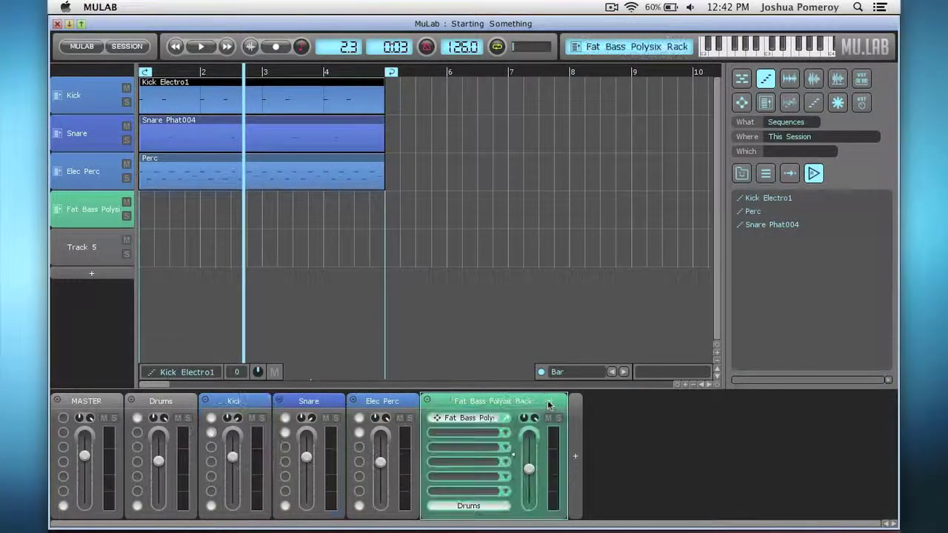
Audition the Fat Bass Polysix with one keyboard note, close its editor, and rewind to the start.
left_click(507, 418)
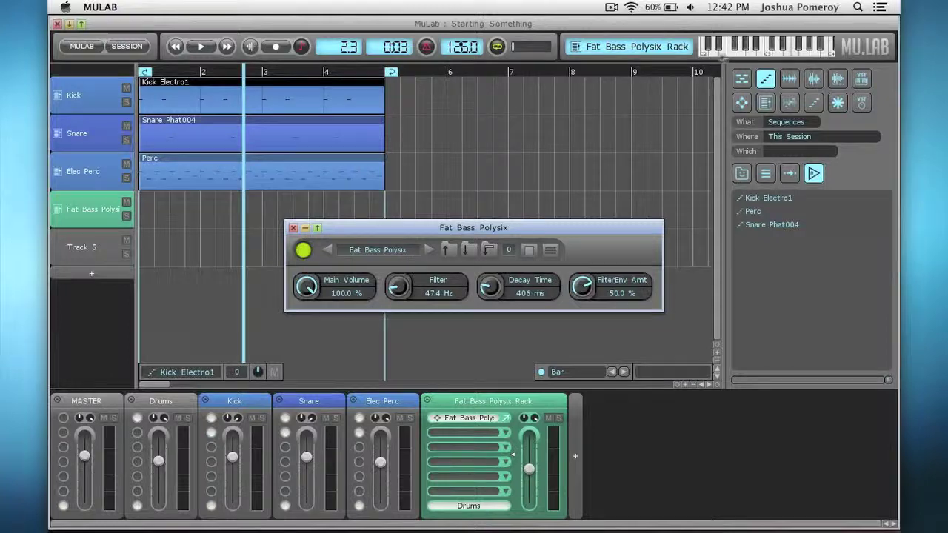
left_click(796, 58)
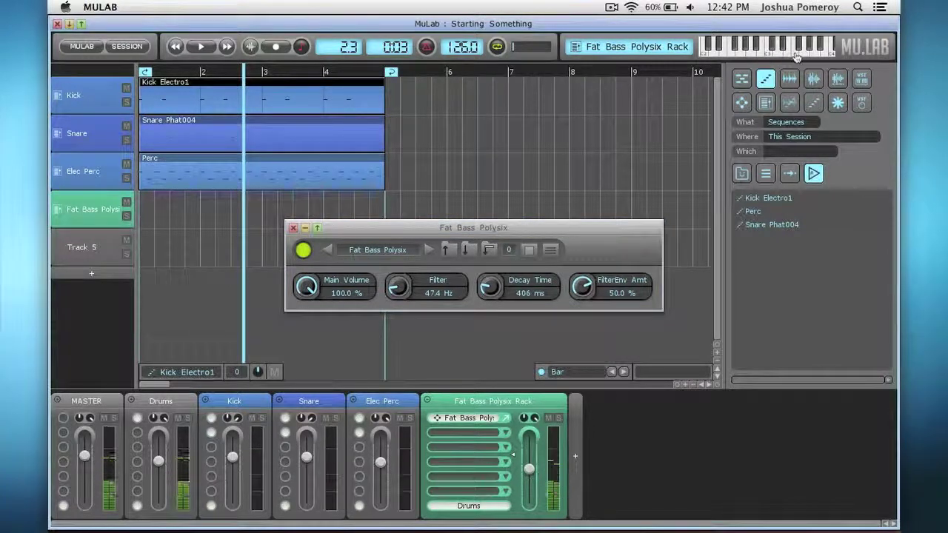
left_click(294, 229)
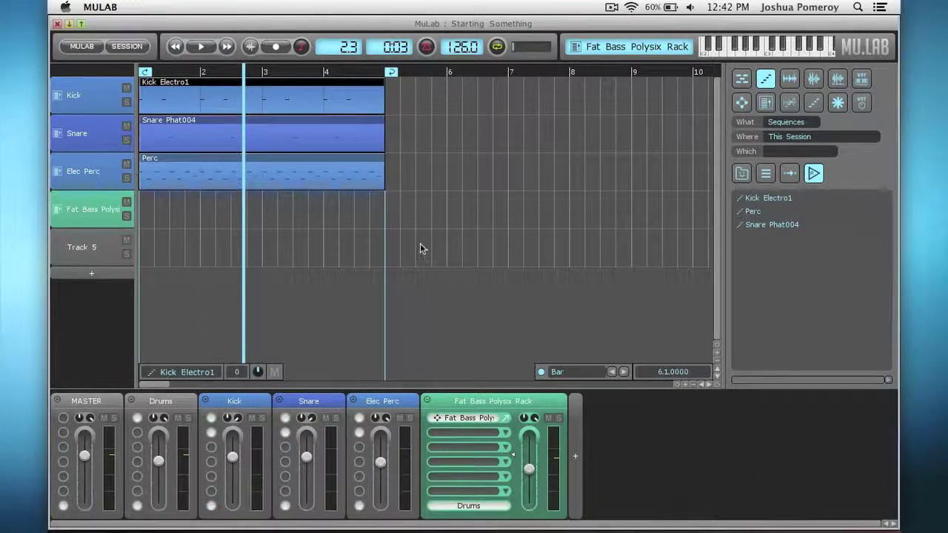
key("Home")
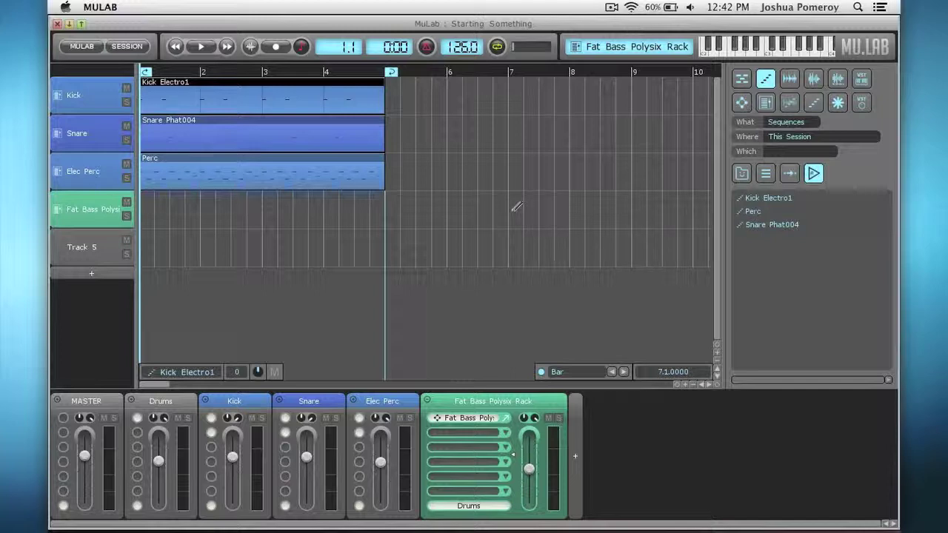
Draw a test clip on the Fat Bass track at bars 7–9, then delete it and its Sequence entry.
mouse_move(515, 205)
left_mouse_down()
mouse_move(664, 201)
mouse_move(588, 203)
left_mouse_up()
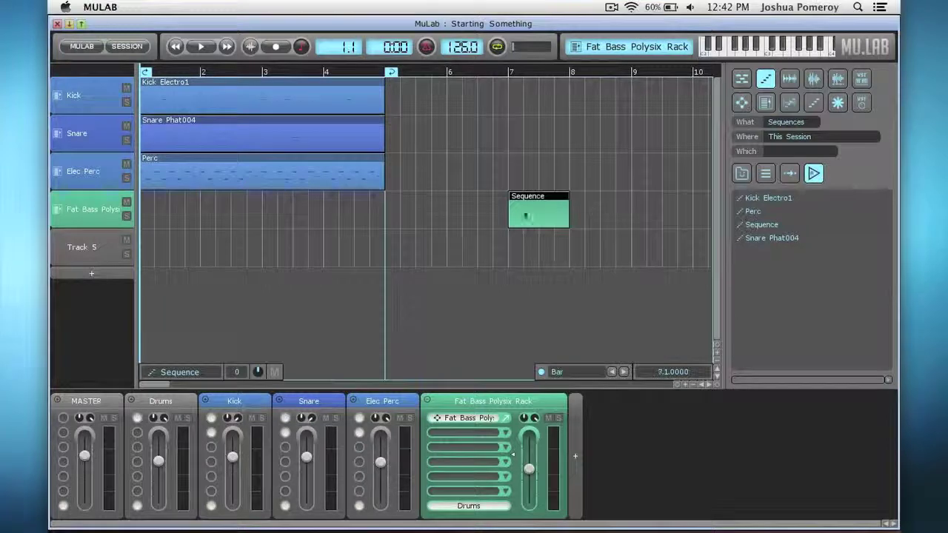
double_click(537, 210)
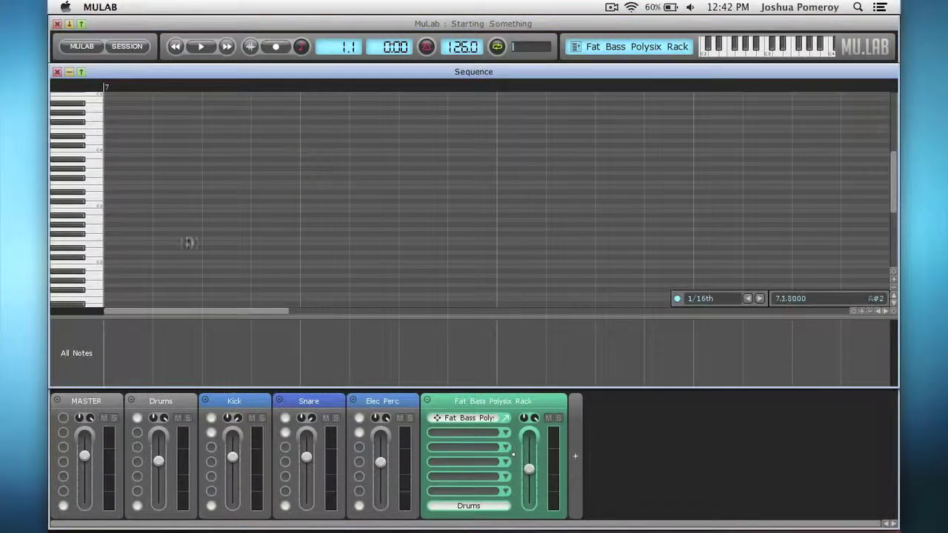
double_click(187, 237)
left_click(546, 222)
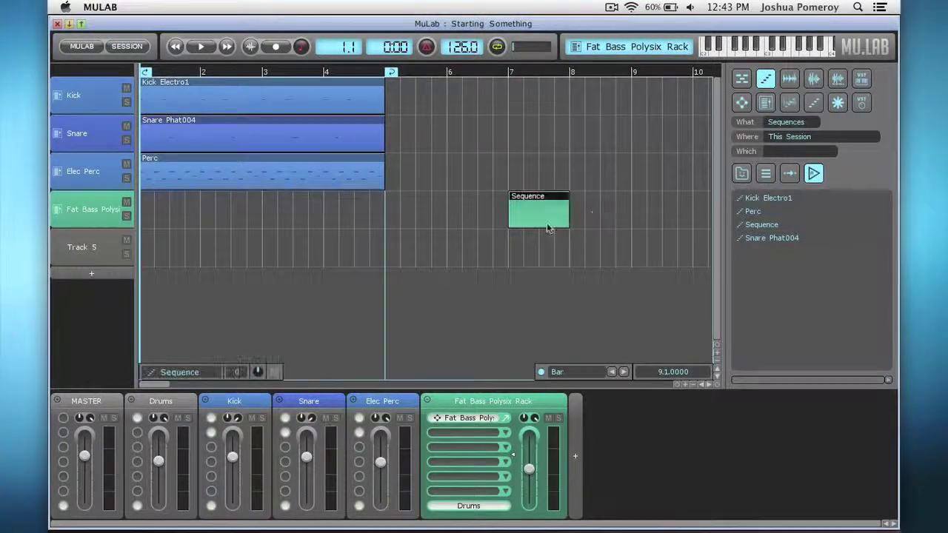
key("Delete")
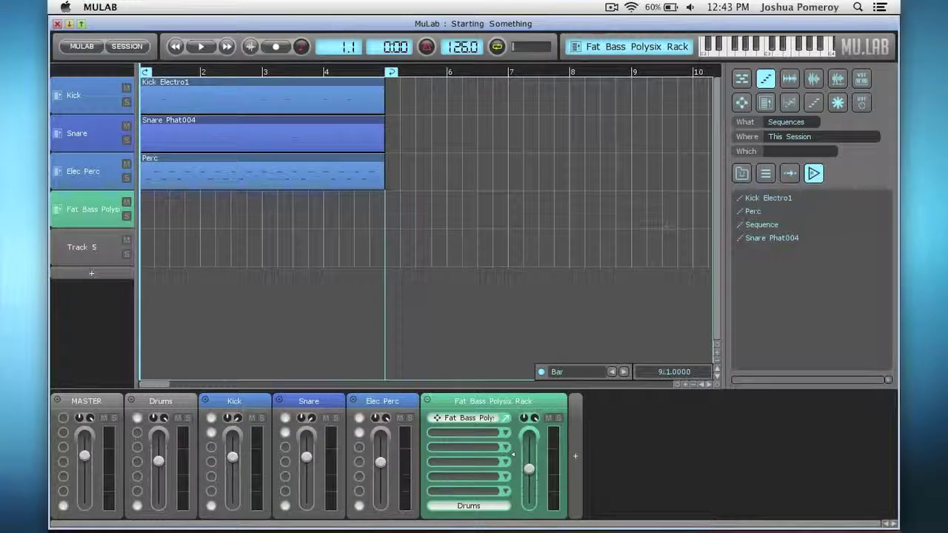
right_click(767, 225)
left_click(804, 225)
left_click(436, 299)
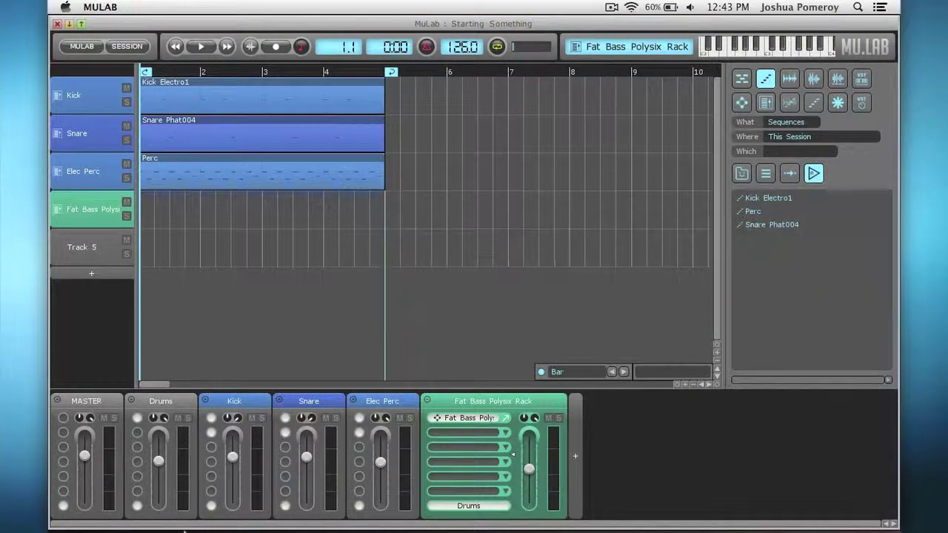
Drop Bass Chords.Mid from Finder onto the Fat Bass lane and move it to bar 1.
mouse_move(180, 510)
left_click(104, 506)
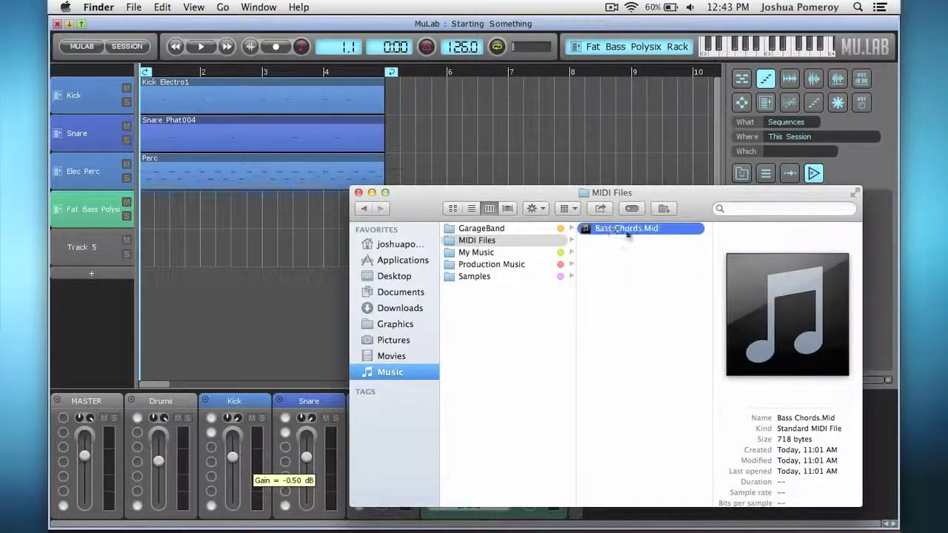
left_click_drag(625, 228, 190, 218)
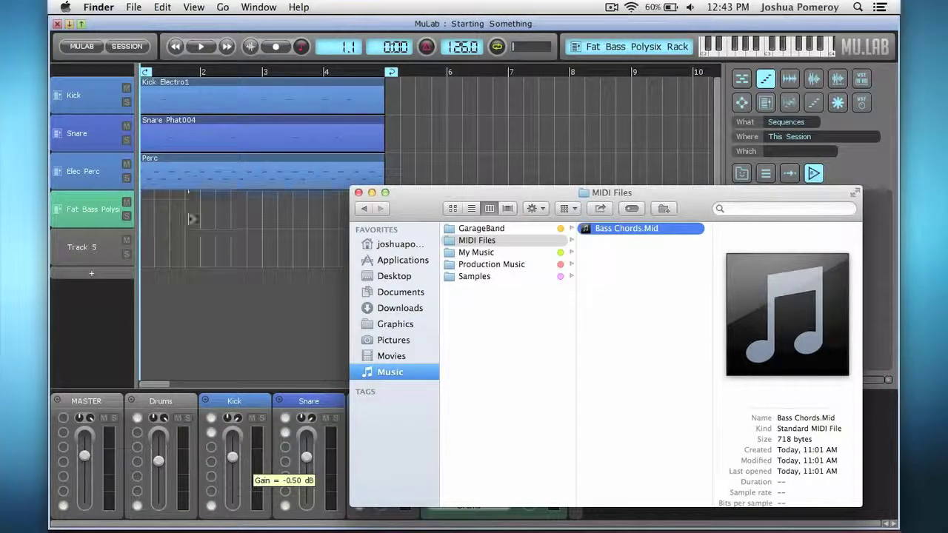
left_click(254, 286)
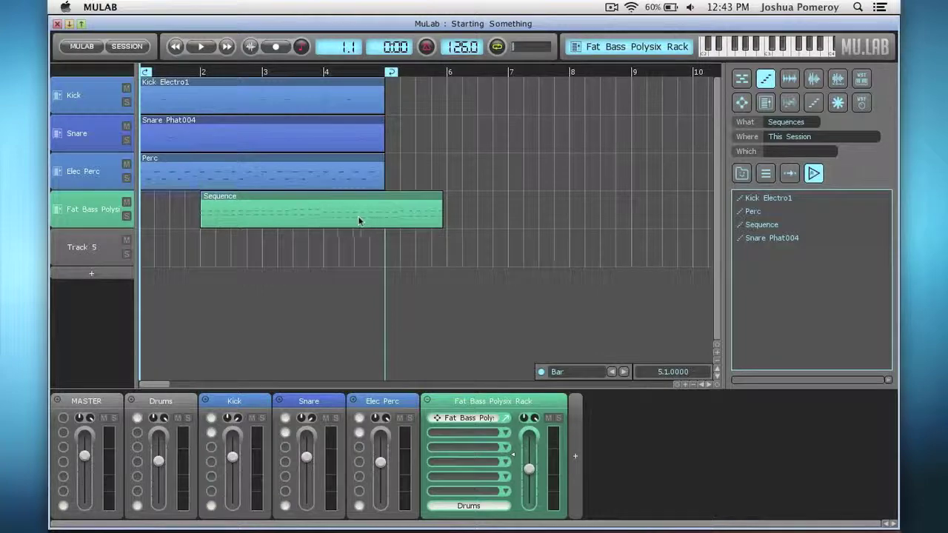
left_click_drag(358, 215, 247, 217)
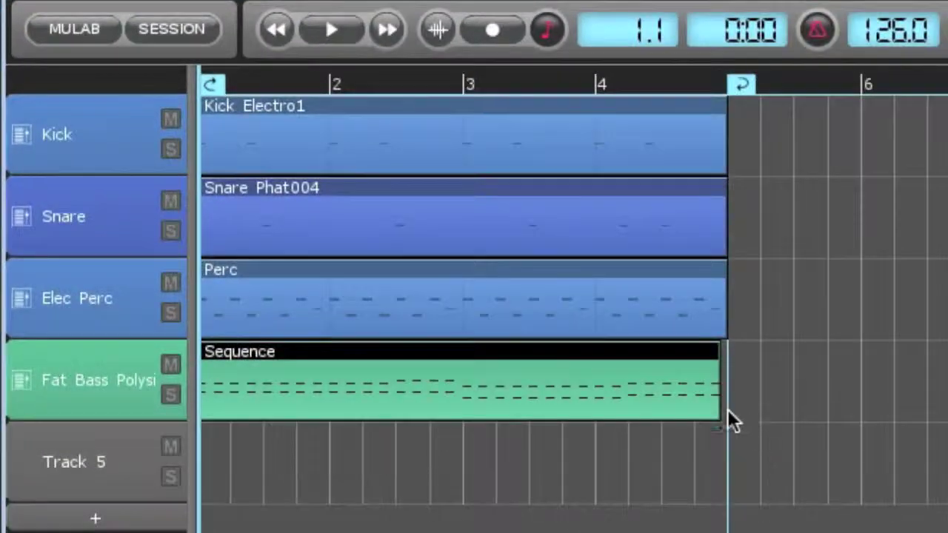
Drag the bass clip's right edge so it ends at bar 5.
left_click_drag(727, 412, 629, 395)
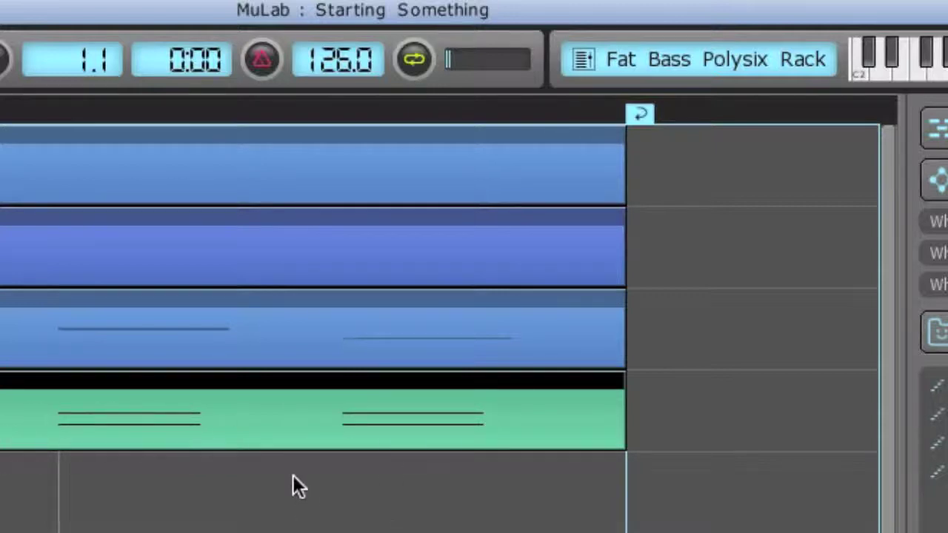
Open the bass chord notes, set the clip's loop from bar 1 to bar 5, and close the editor.
double_click(242, 426)
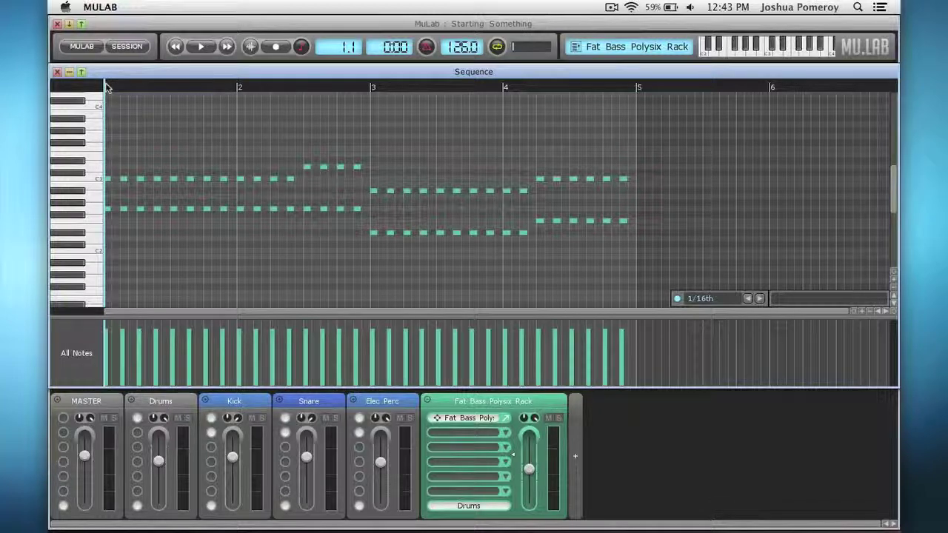
left_click_drag(108, 87, 636, 113)
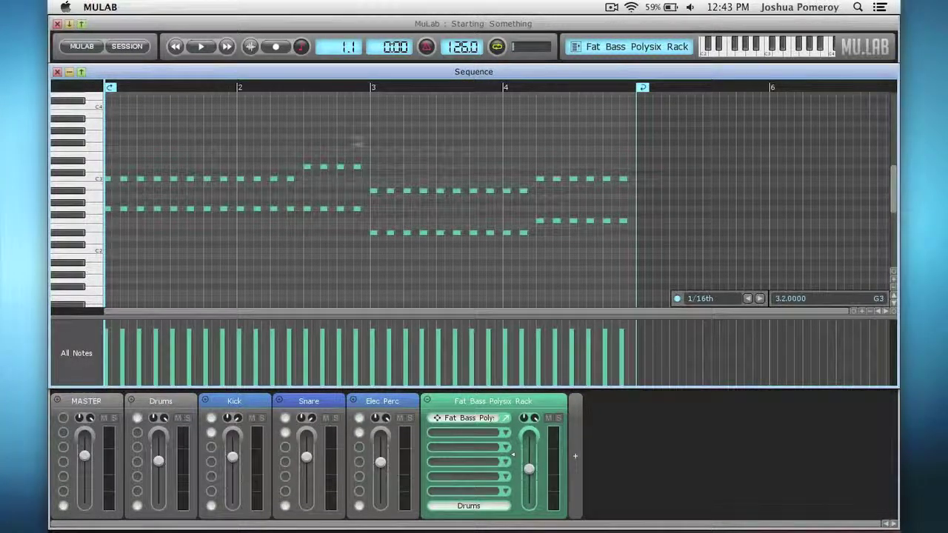
left_click(57, 72)
Extend the bass clip to about bar 9, then undo the extension.
scroll(449, 256, "down", 5)
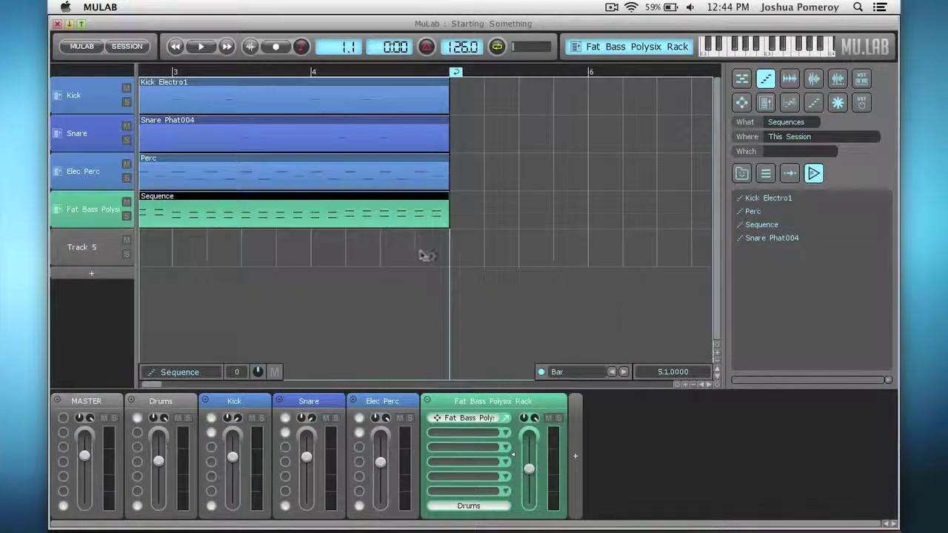
left_click_drag(247, 200, 609, 213)
key("super+z")
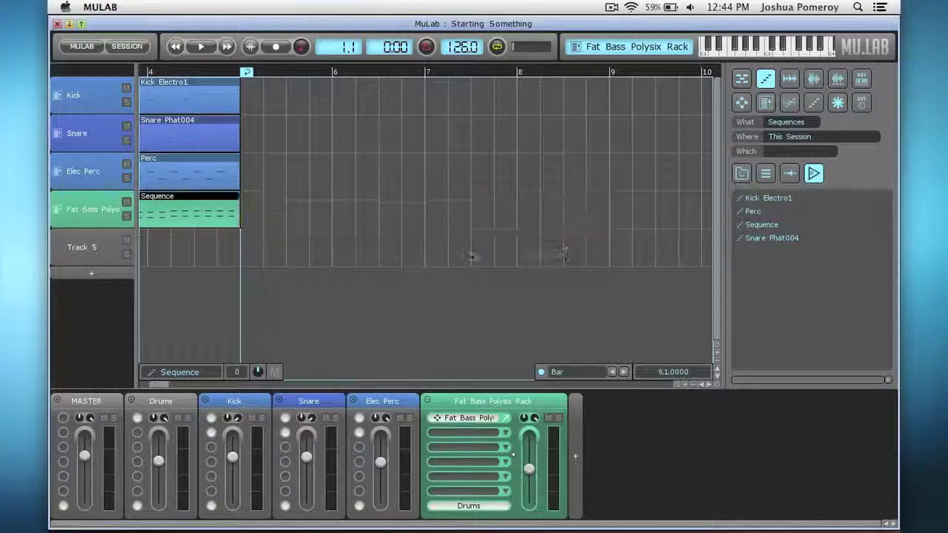
Solo the Fat Bass Polysix track, play the song, stop, and turn solo off.
scroll(249, 294, "left", 5)
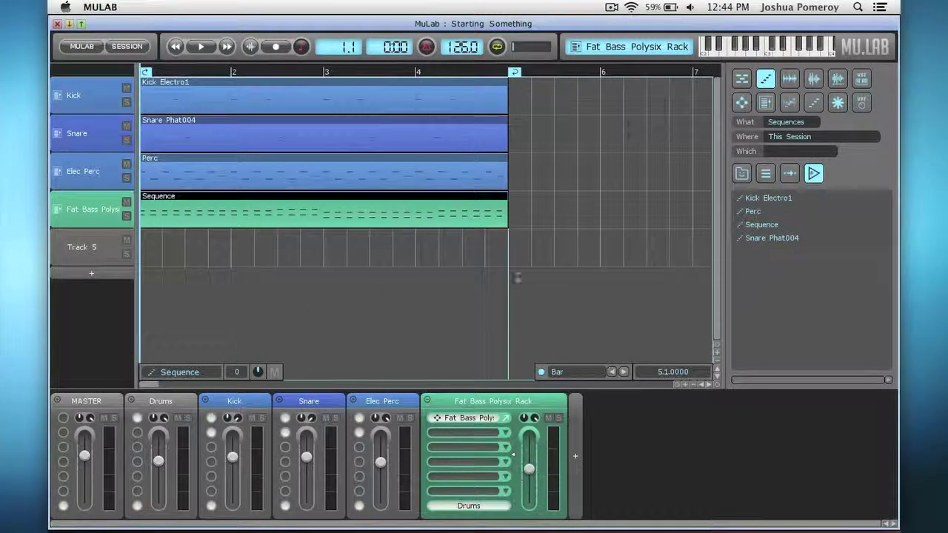
left_click(126, 215)
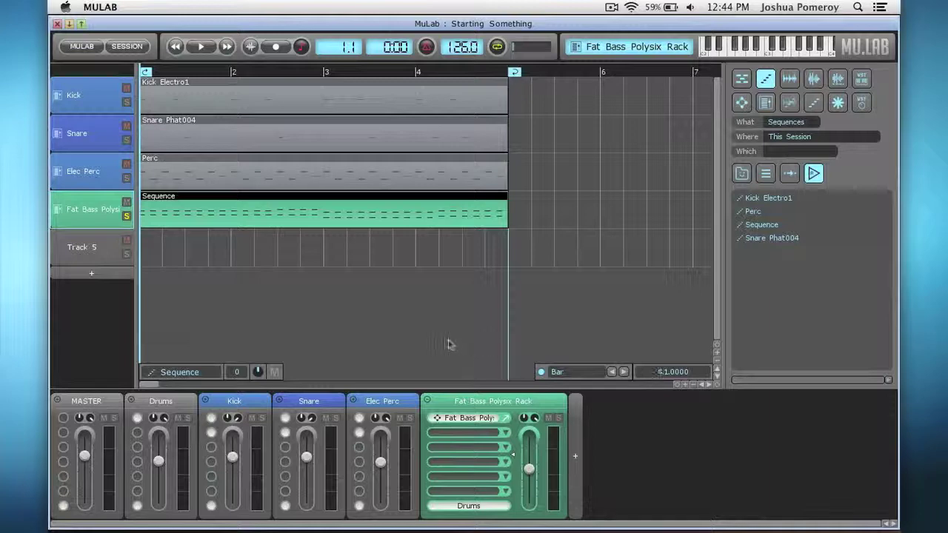
key("space")
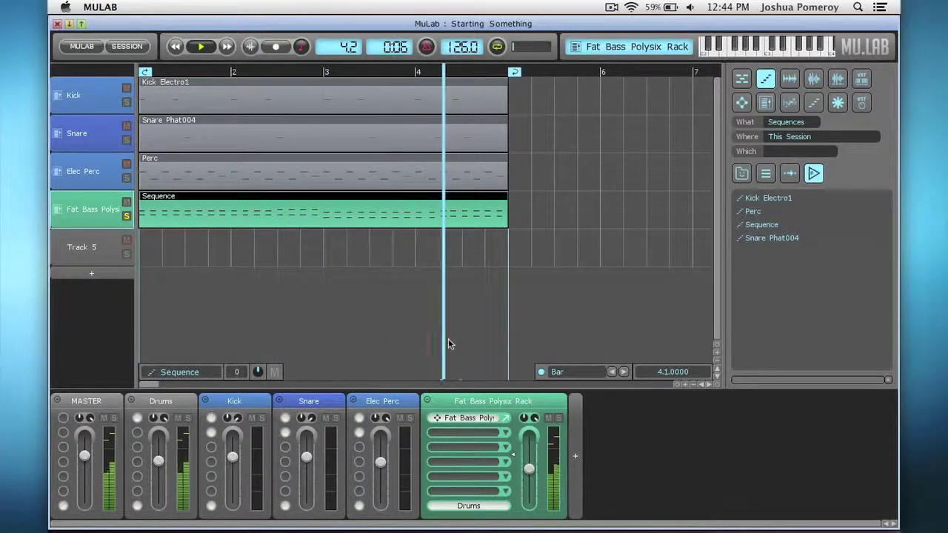
key("space")
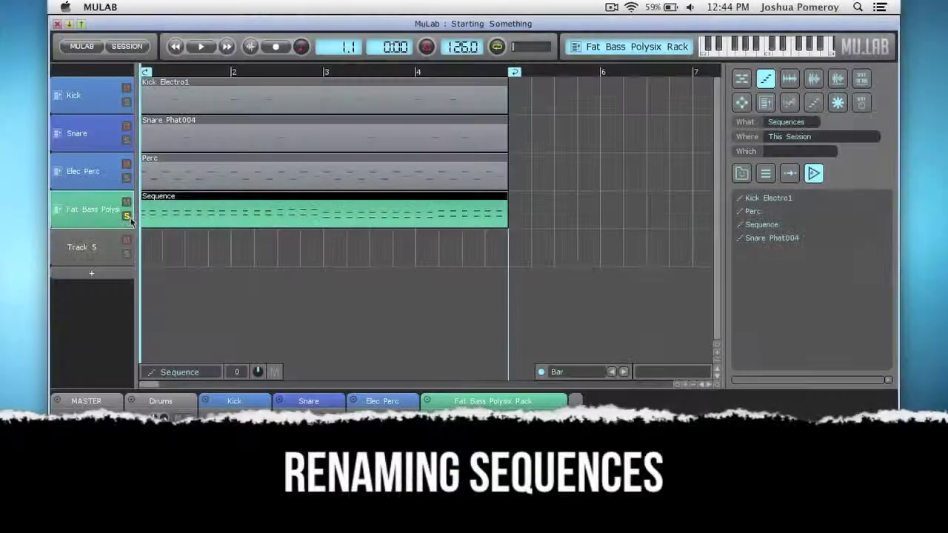
left_click(126, 216)
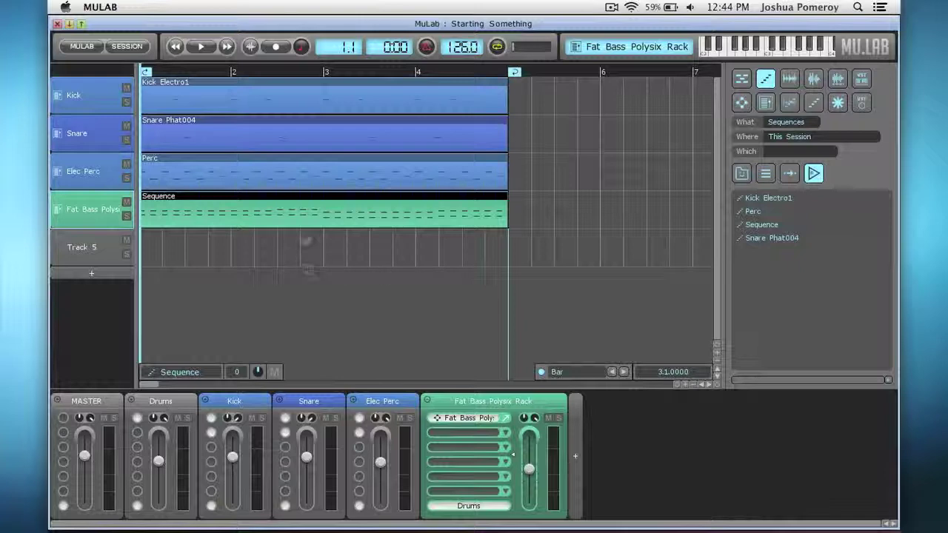
left_click(294, 180)
Select the Sequence part on the Fat Bass track and rename it 'Chord Bass'.
left_click(311, 211)
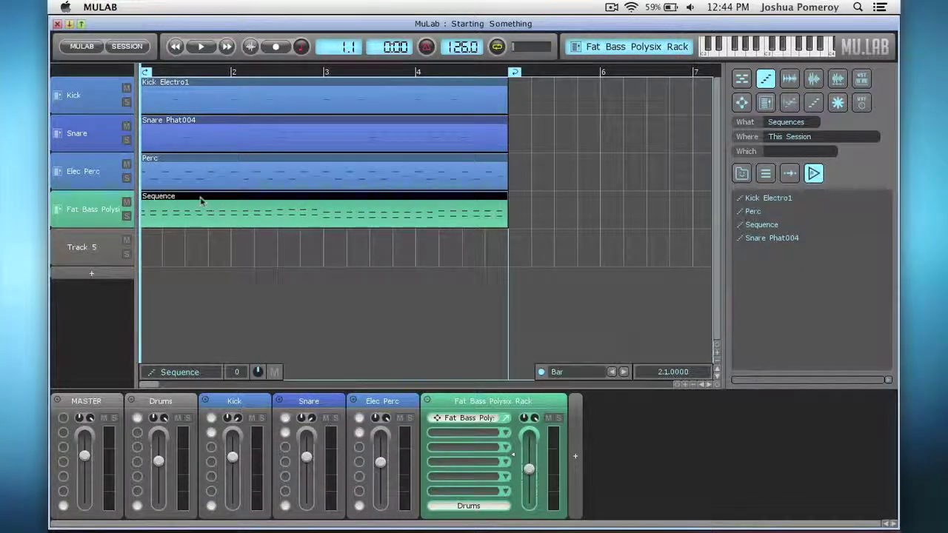
left_click(400, 177)
left_click(381, 216)
key("ctrl+r")
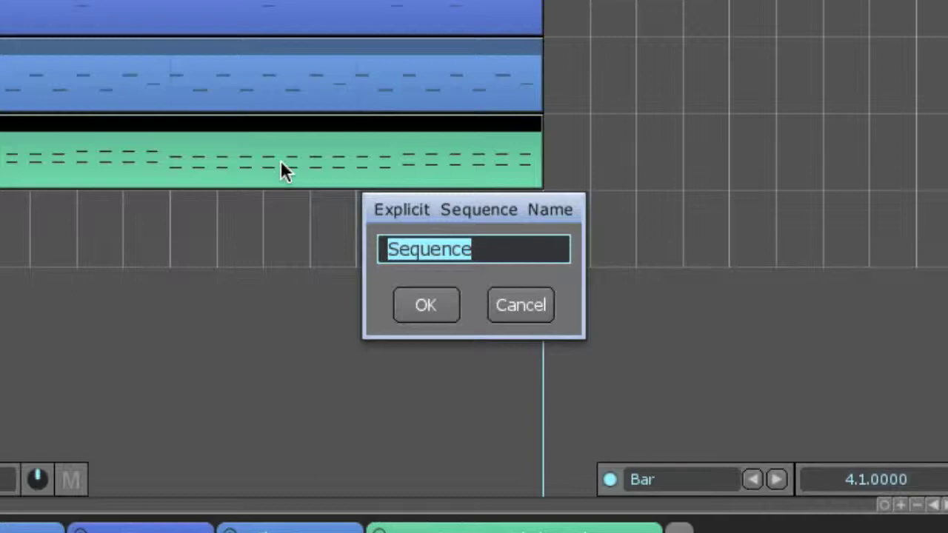
type("Chord B")
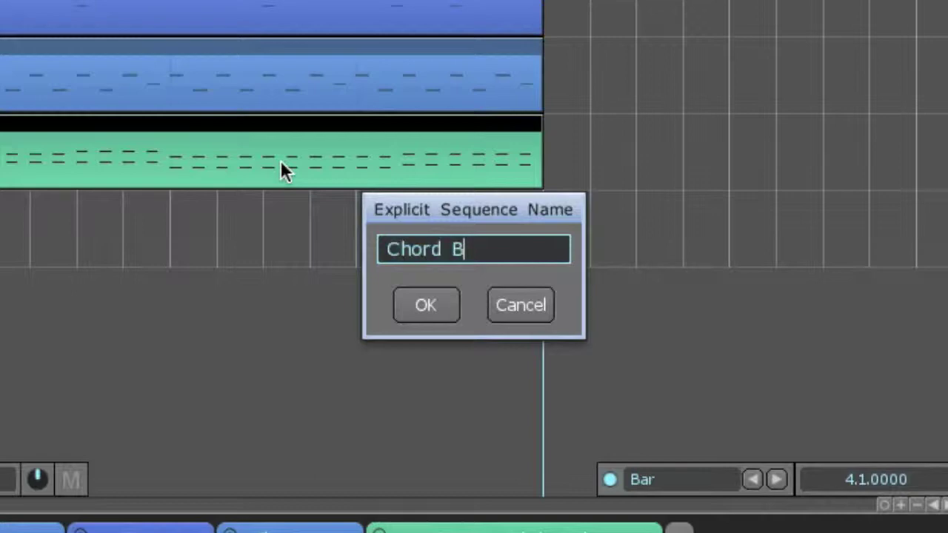
type("ass")
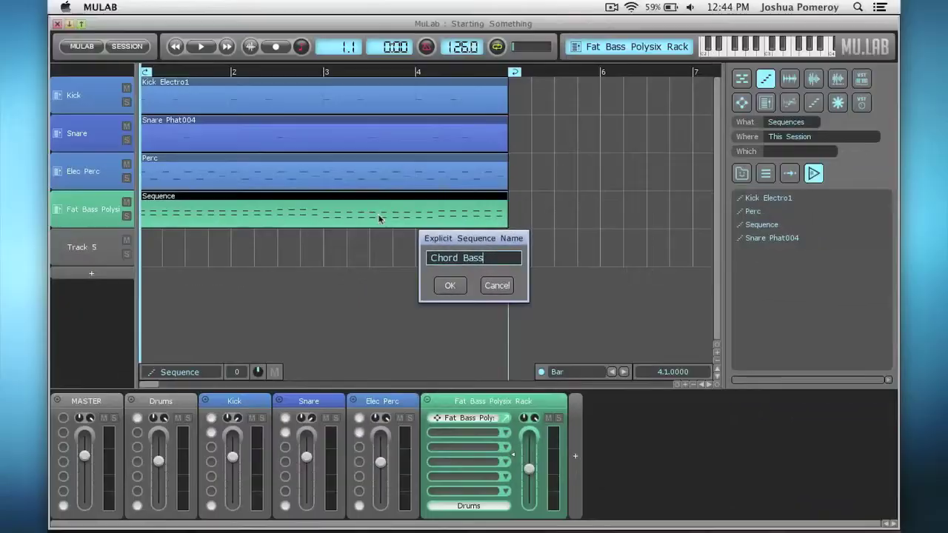
key("Return")
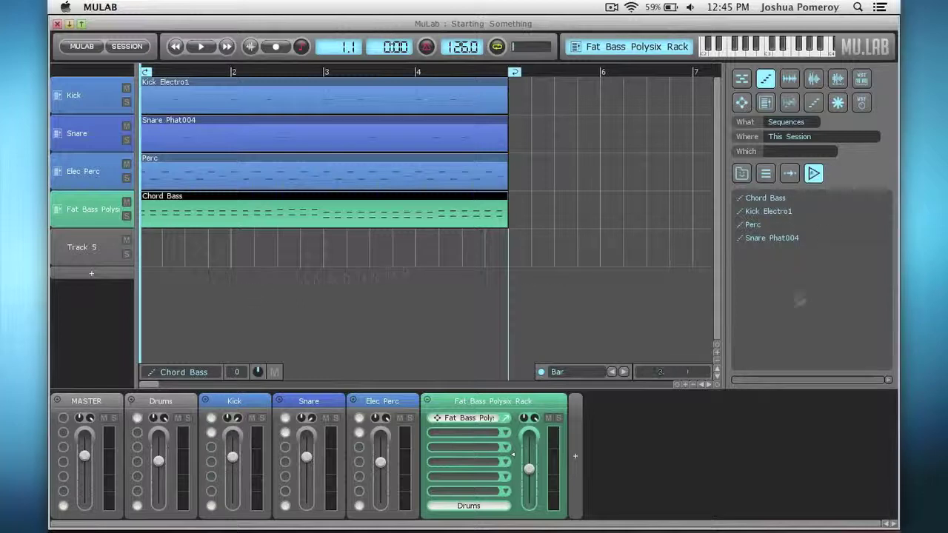
Hide the browser and create a new empty sequence at bar 5 on the Fat Bass track.
key("Escape")
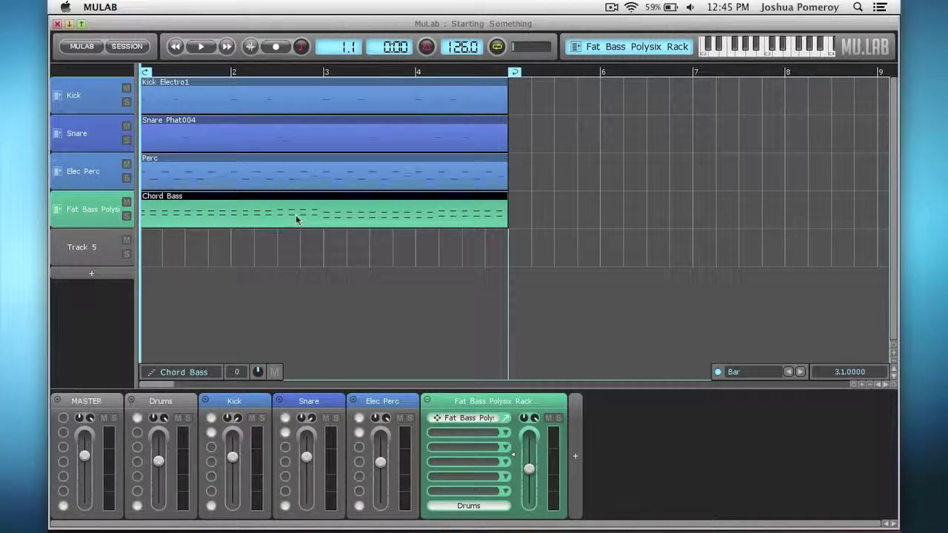
left_click(557, 205)
double_click(584, 218)
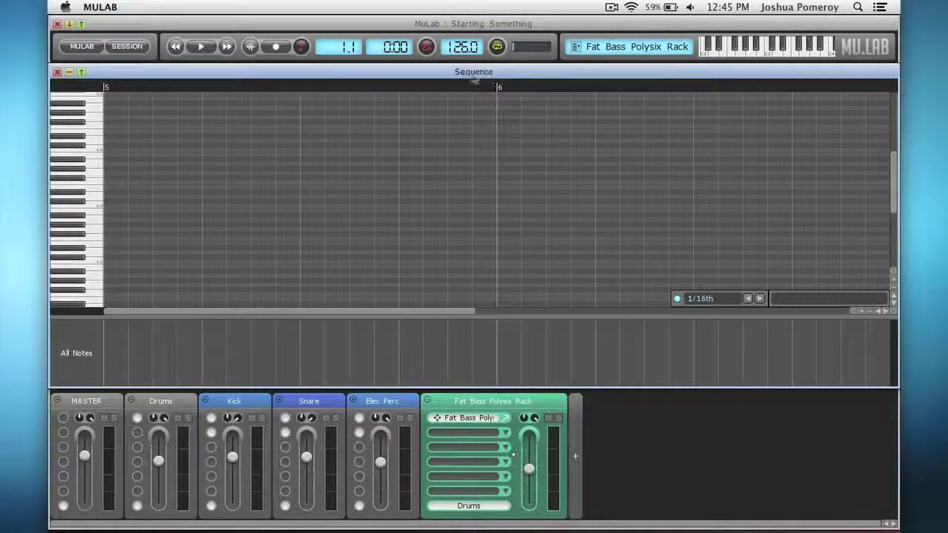
left_click(95, 261)
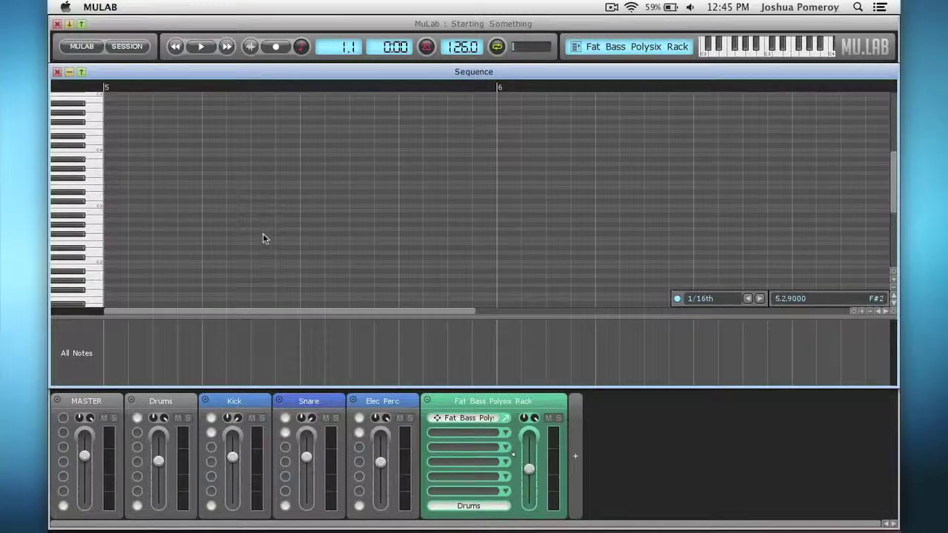
Name the new sequence 'Chord Bass 2' and close the note editor.
key("F2")
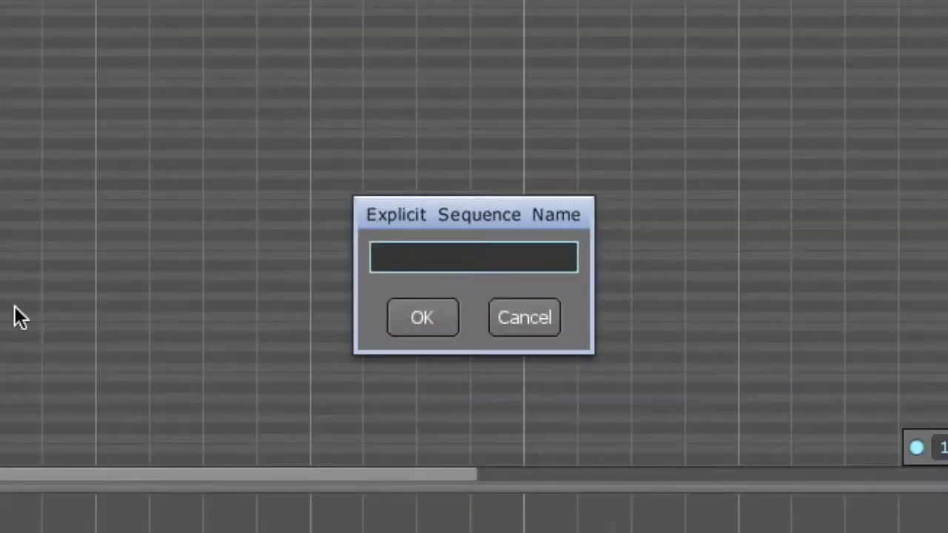
type("Chor")
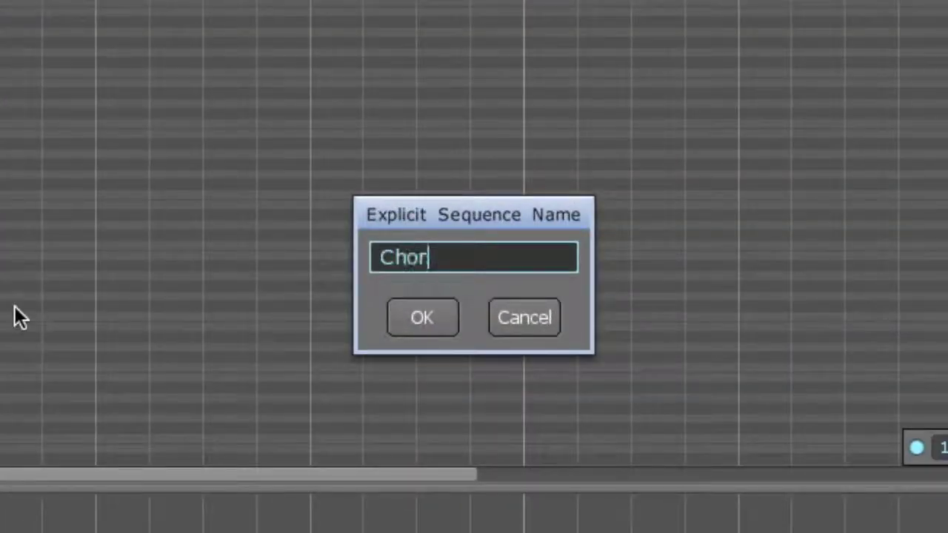
type("d Bass")
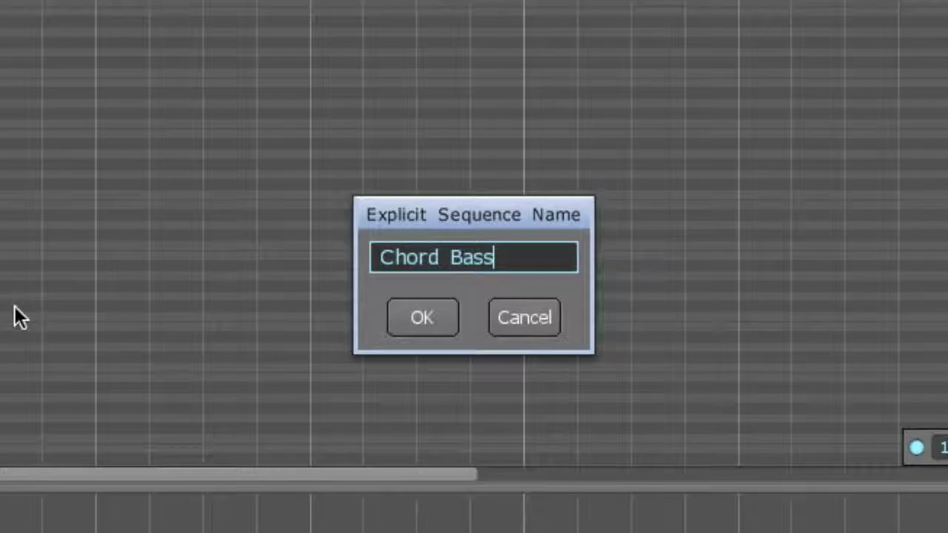
type(" 2")
key("Return")
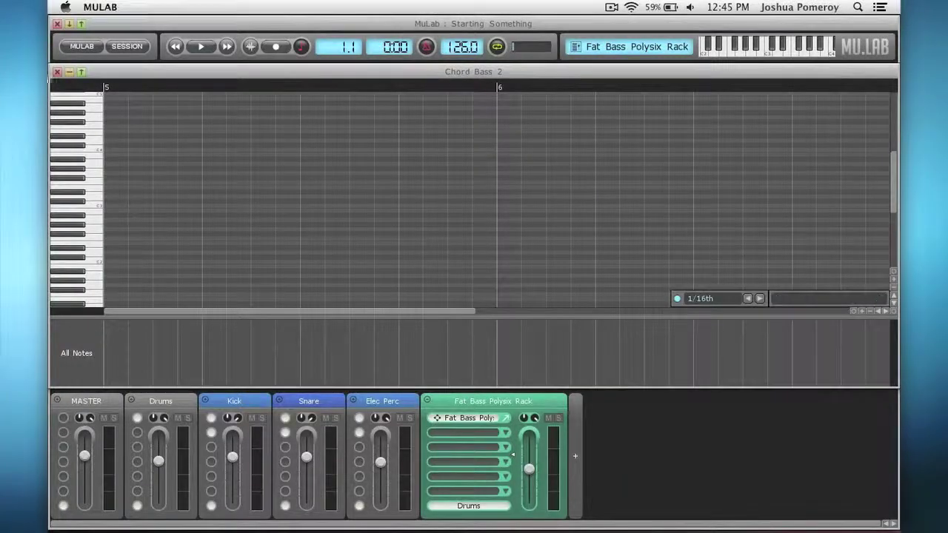
left_click(58, 73)
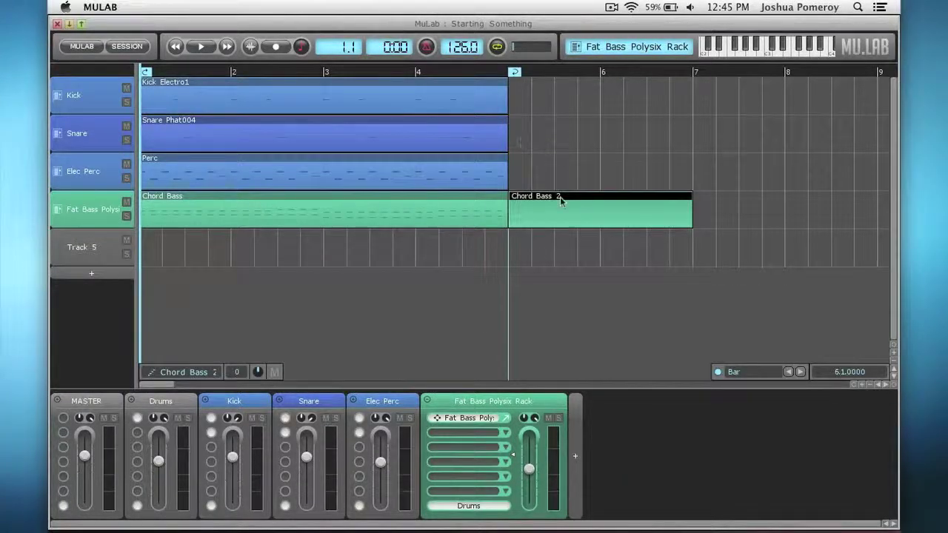
Show the session's sequence list and delete the Chord Bass 2 part from the track.
left_click_drag(571, 214, 592, 220)
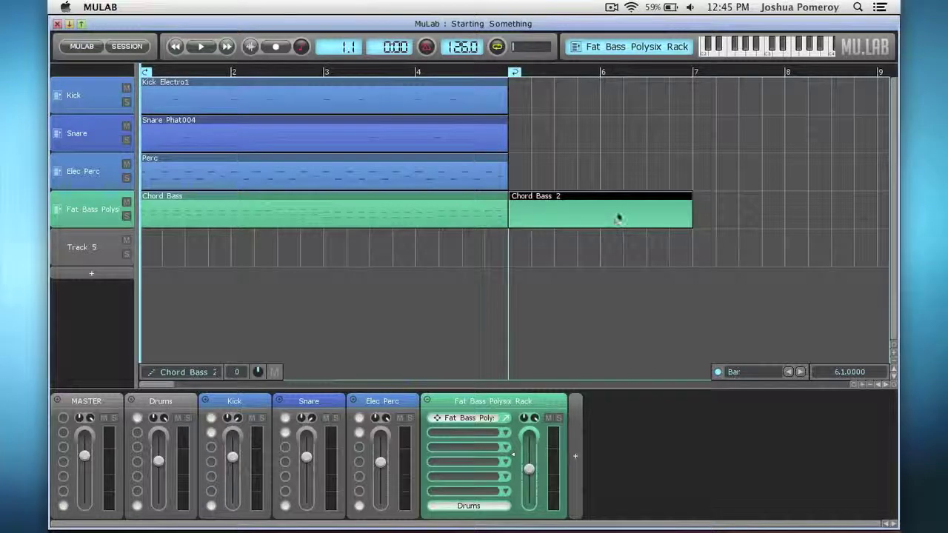
key("b")
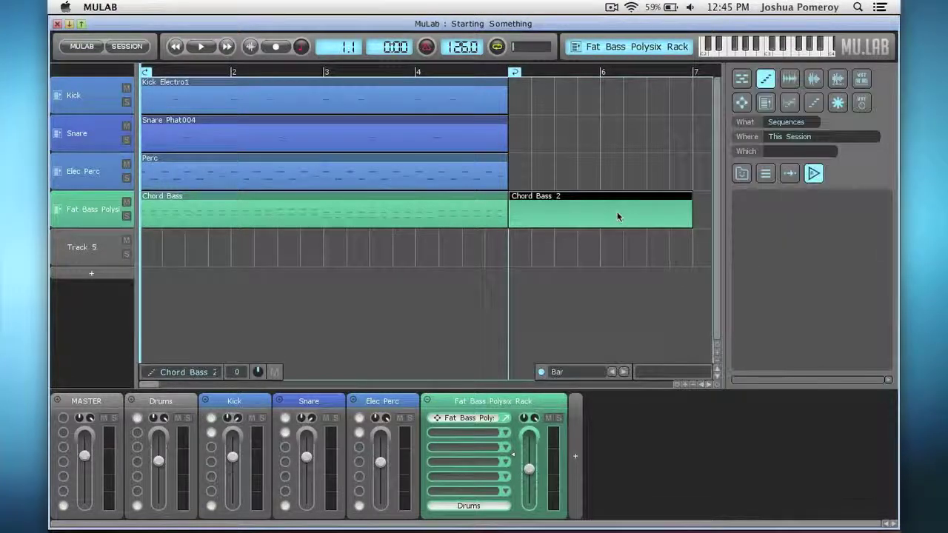
left_click(766, 80)
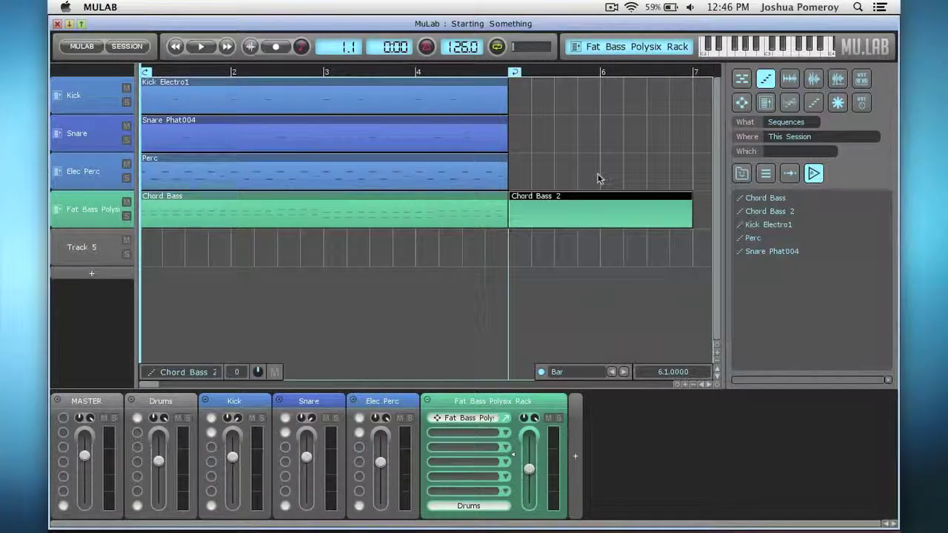
key("Delete")
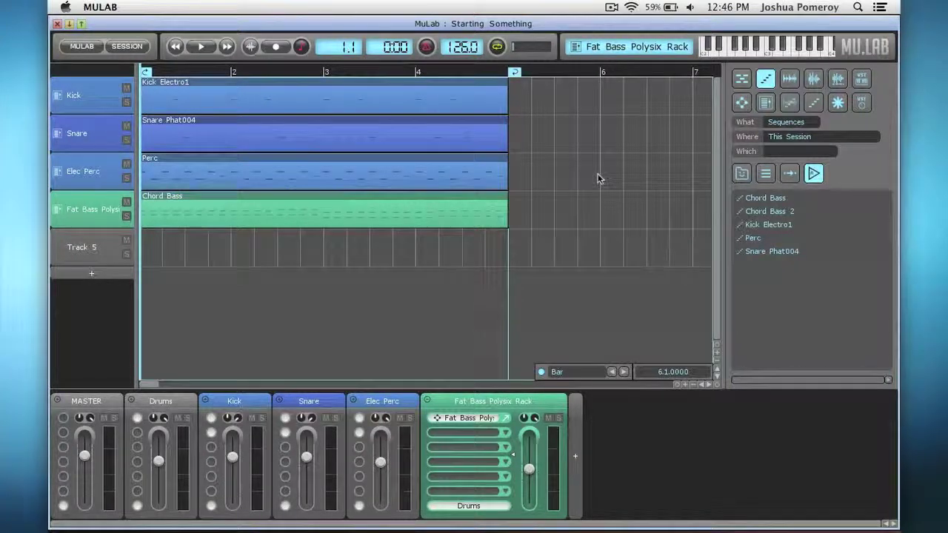
Delete the Chord Bass 2 sequence from the session list, confirming with Yes.
right_click(799, 213)
left_click(806, 228)
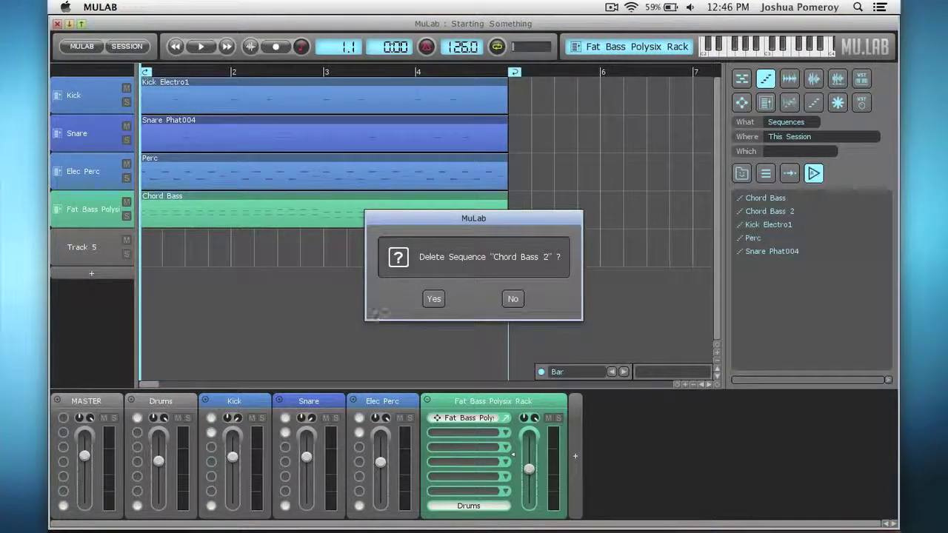
left_click(433, 298)
scroll(414, 302, "down", 2)
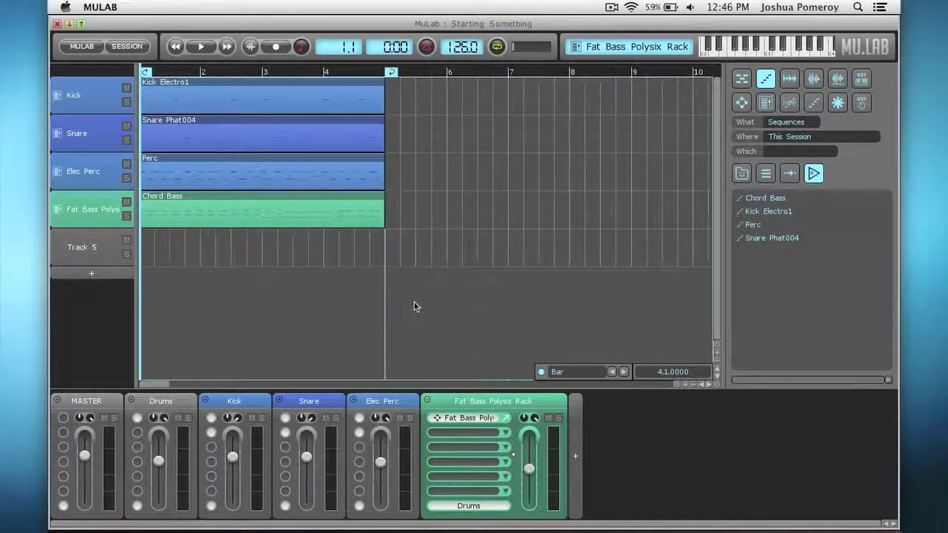
left_click(217, 208)
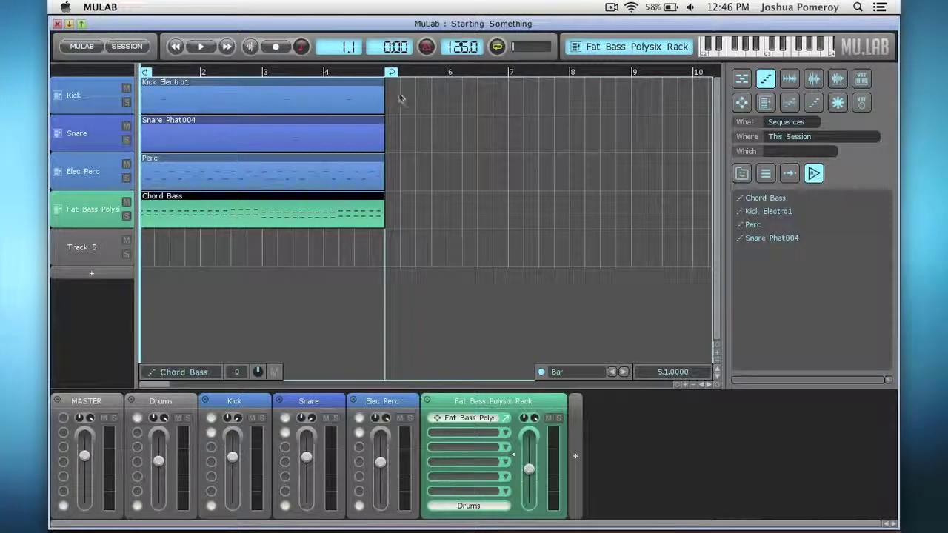
Place a linked copy of Chord Bass at bar 5 on the Fat Bass track and open its notes.
left_click(388, 72)
key("ctrl+v")
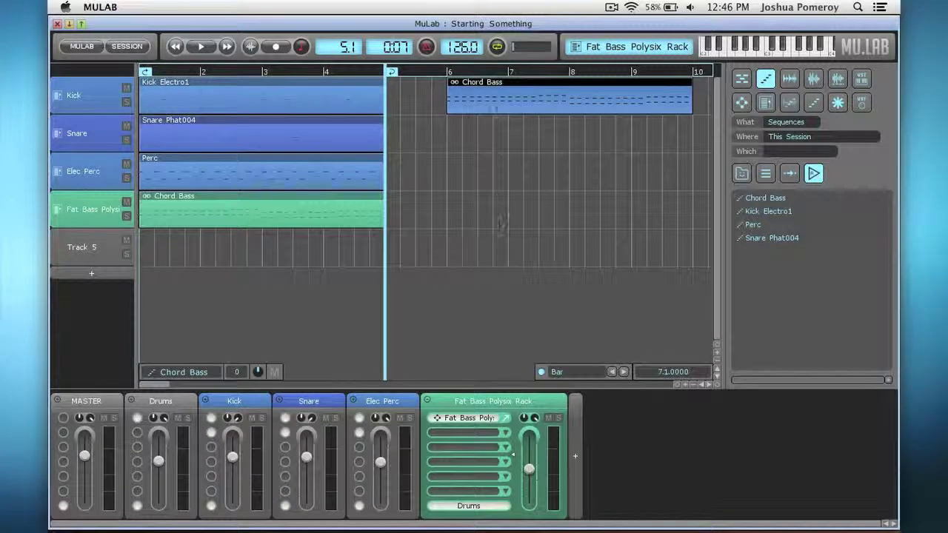
left_click_drag(494, 109, 433, 223)
left_click(421, 254)
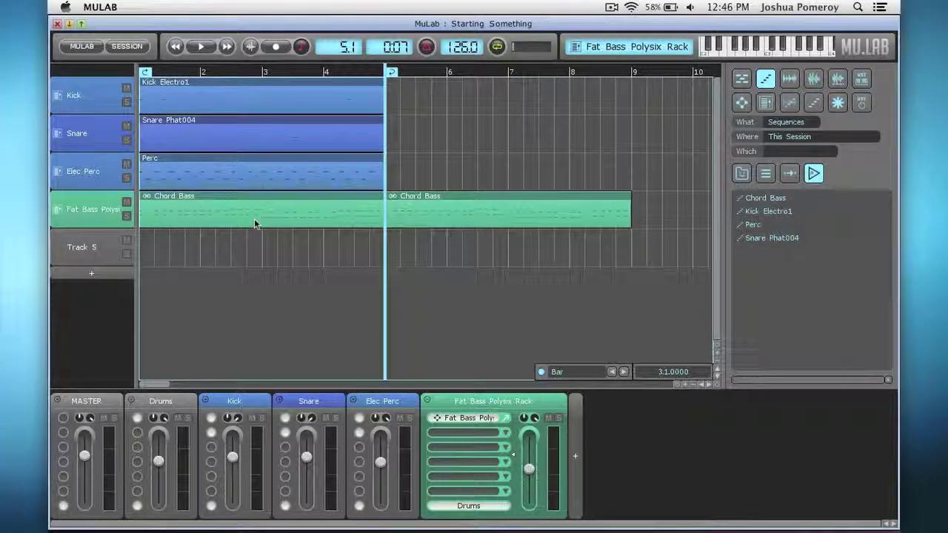
double_click(485, 213)
Copy four notes up 11 semitones in the linked Chord Bass copy, then close the editor.
left_click_drag(296, 157, 388, 176)
scroll(419, 208, "up", 3)
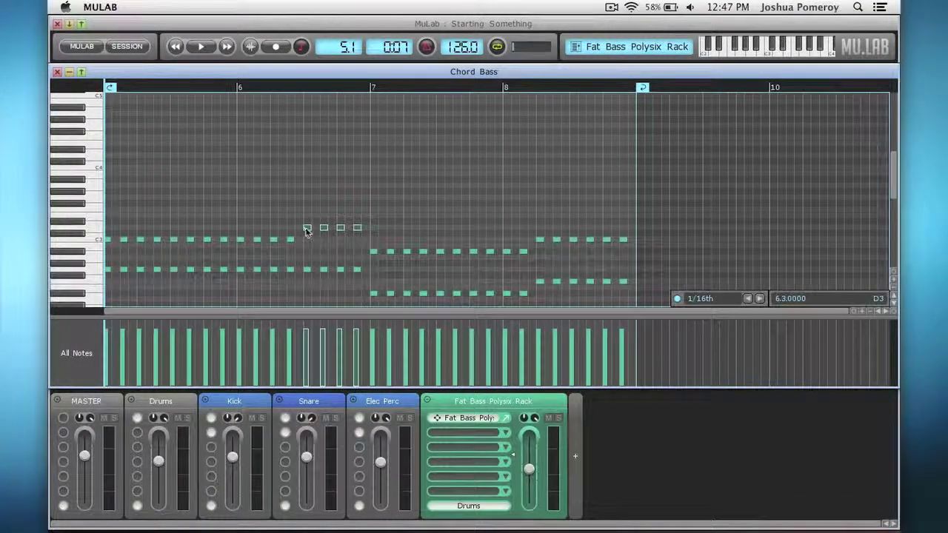
left_click_drag(307, 231, 299, 159)
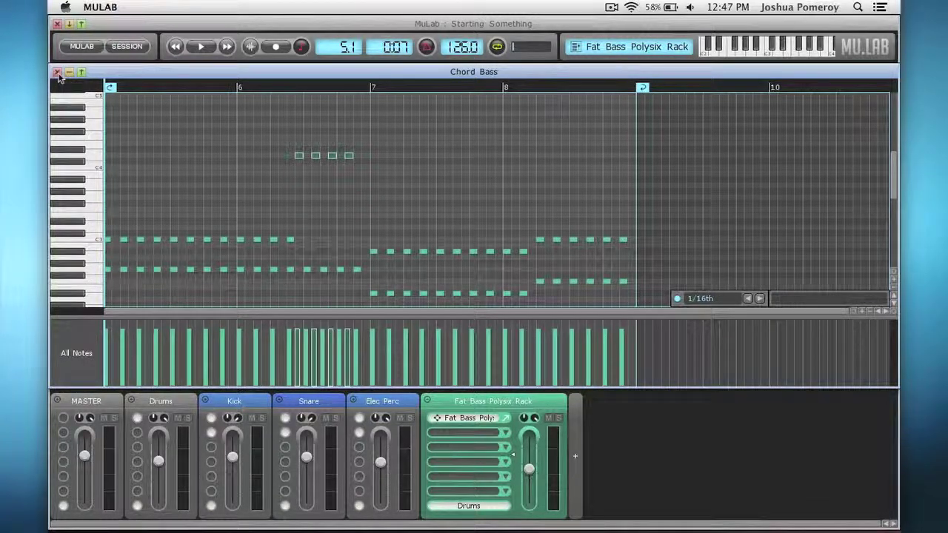
left_click(57, 72)
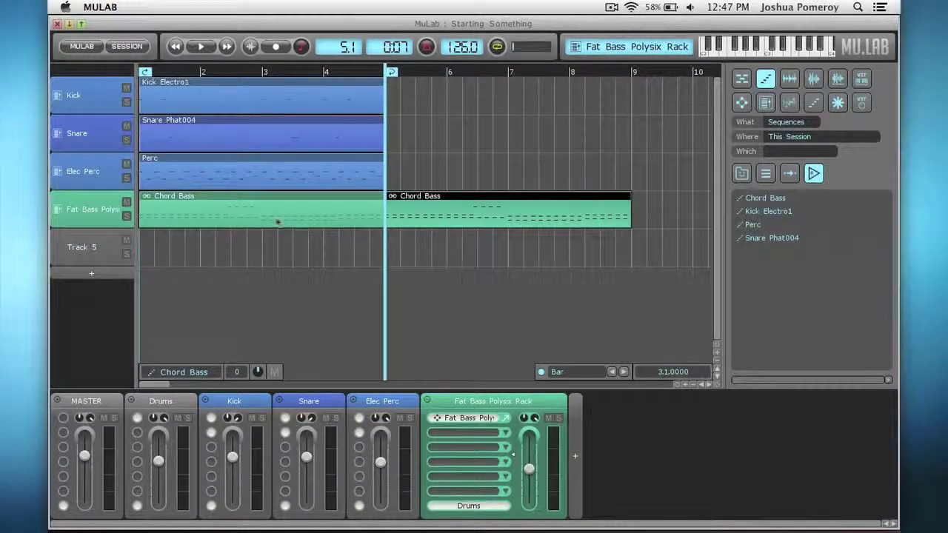
Check the first Chord Bass part's notes, then select the second Chord Bass part.
double_click(222, 217)
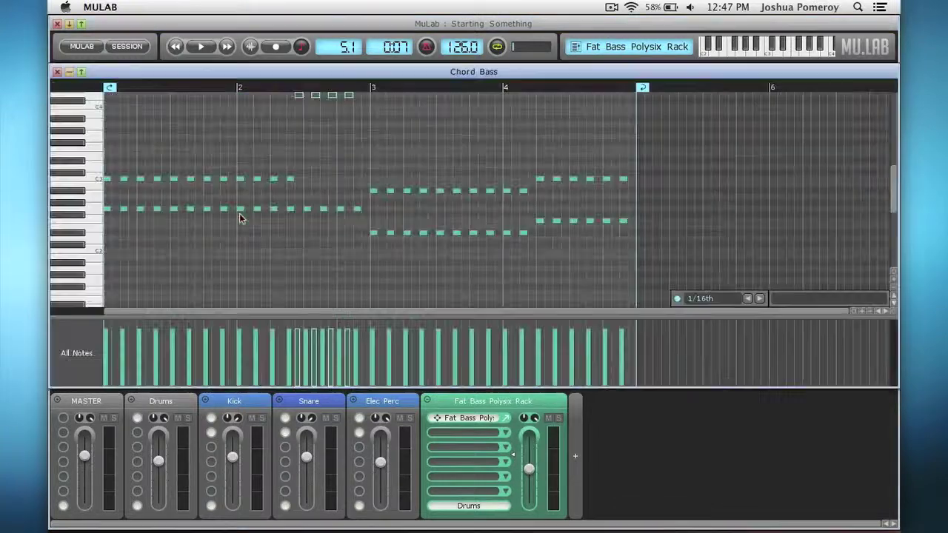
left_click(57, 72)
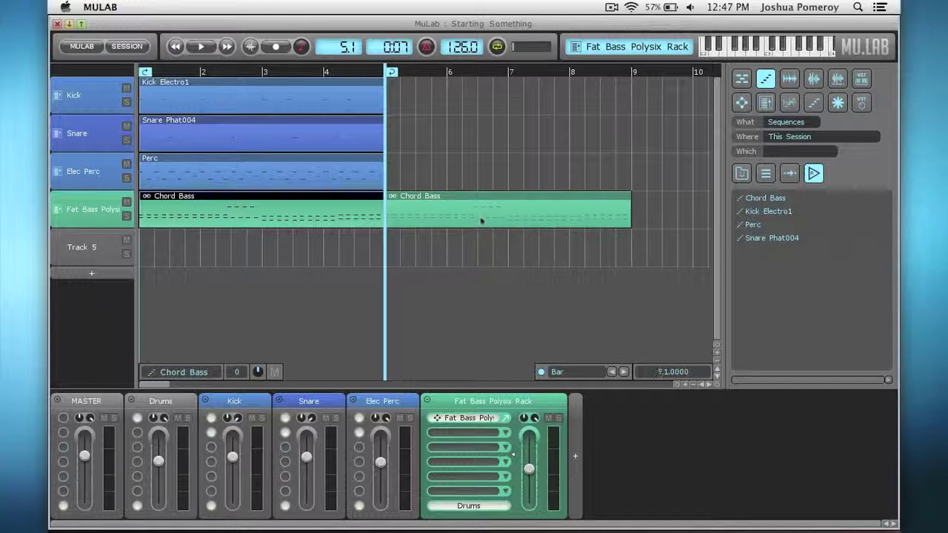
left_click(518, 249)
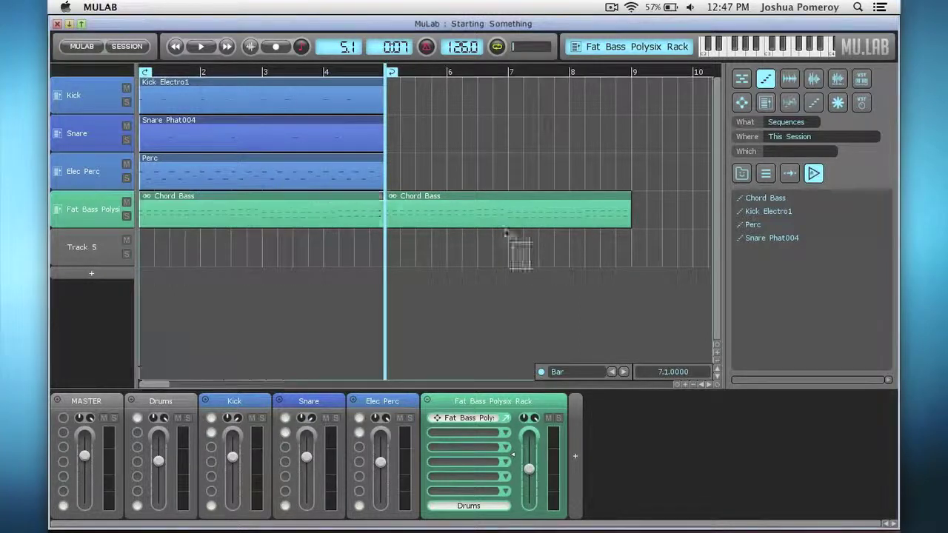
left_click(501, 219)
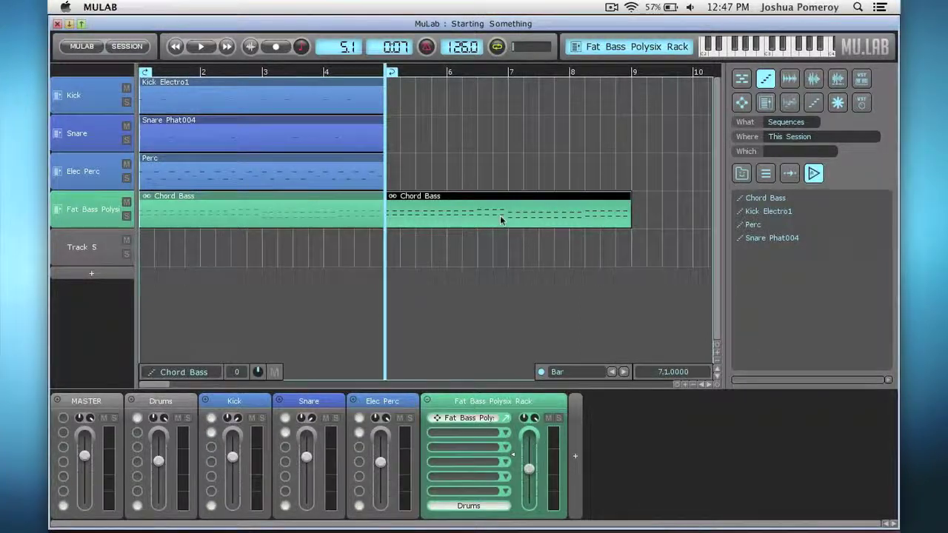
right_click(501, 219)
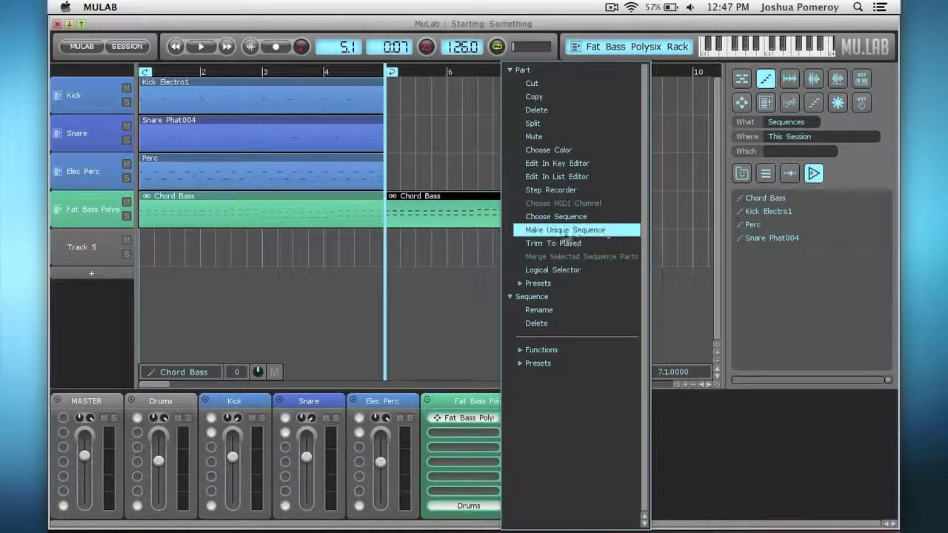
Choose Make Unique Sequence for the bass copy at bars 5–9.
left_click(560, 232)
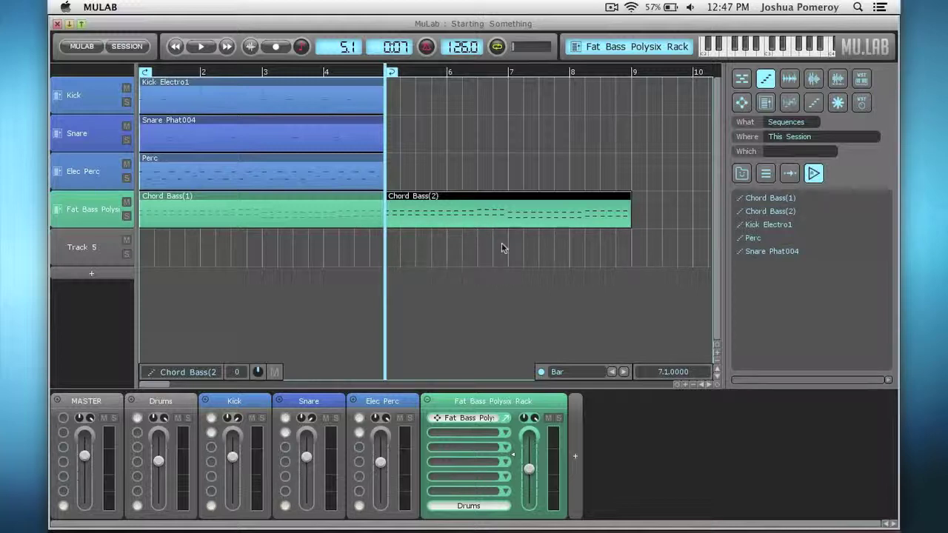
Select a group of notes near bar 6 in Chord Bass(2) and close its editor.
double_click(452, 214)
left_click_drag(288, 215, 355, 156)
key("Escape")
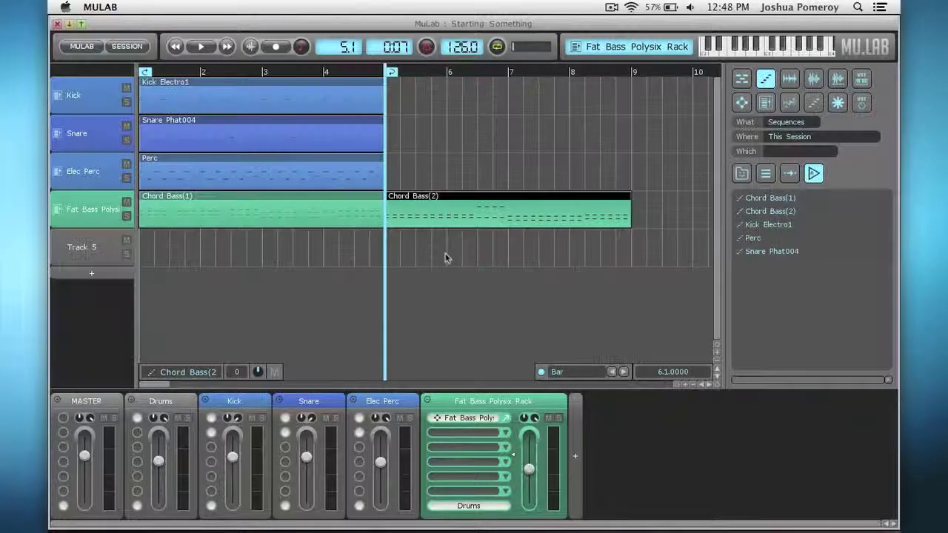
left_click(445, 259)
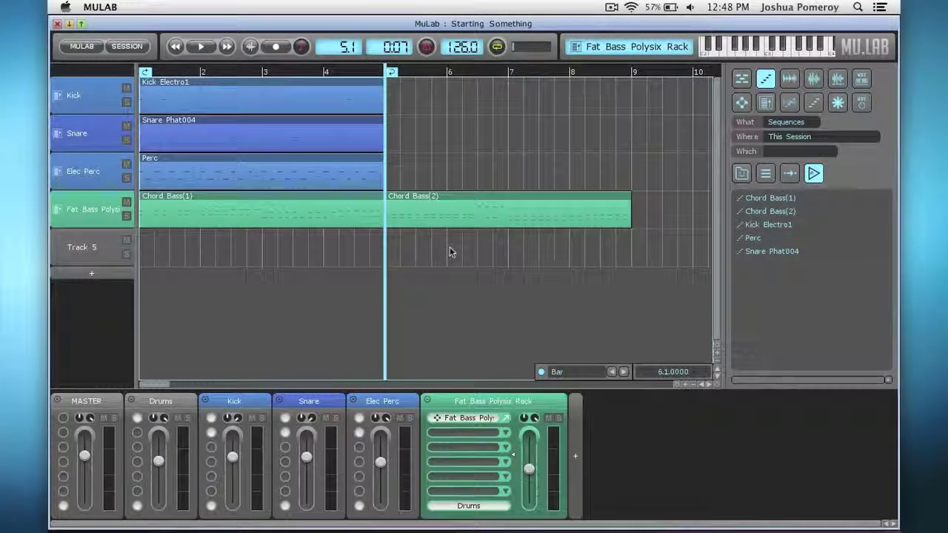
Play and stop the song, then move Chord Bass(2) to start at bar 9.
key("space")
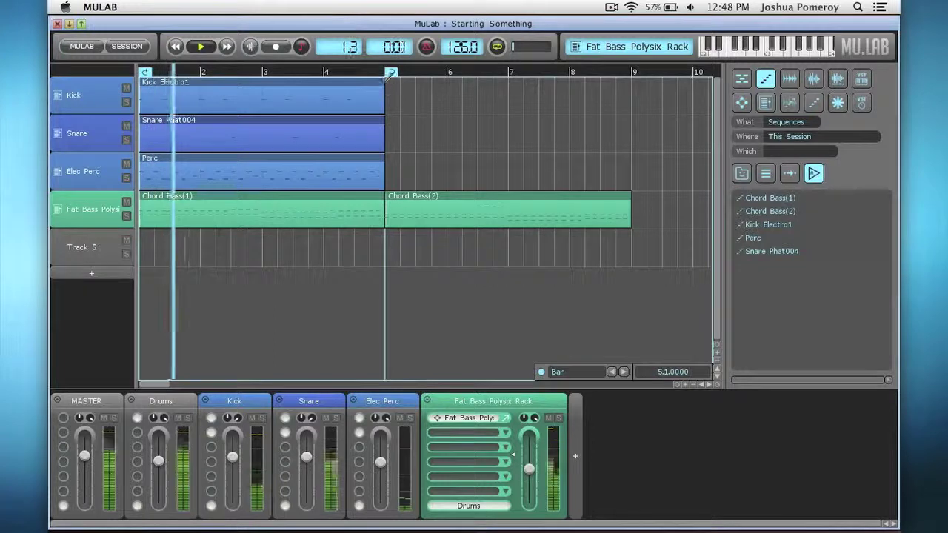
key("space")
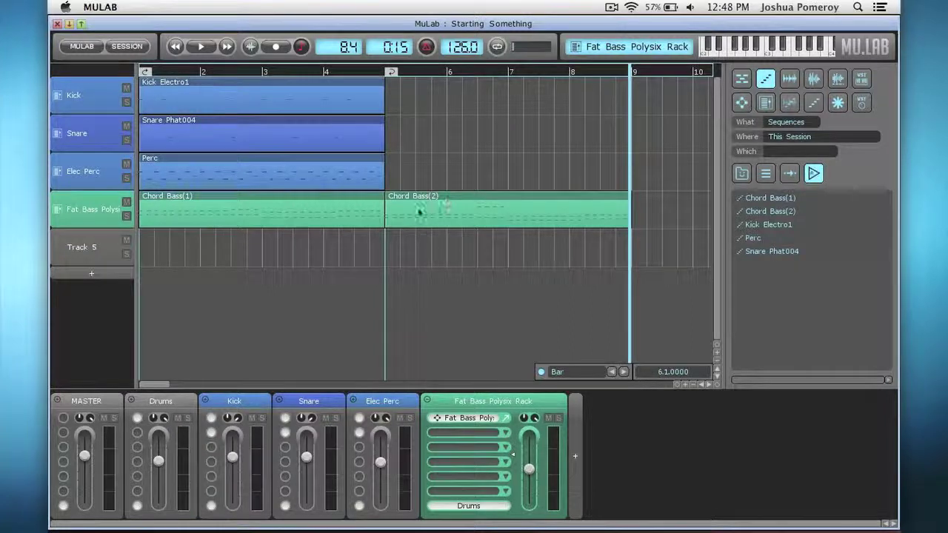
left_click_drag(417, 210, 664, 211)
Copy Chord Bass(1) to bar 5, delete the Chord Bass(3) copy, and place a linked copy there.
left_click(290, 218)
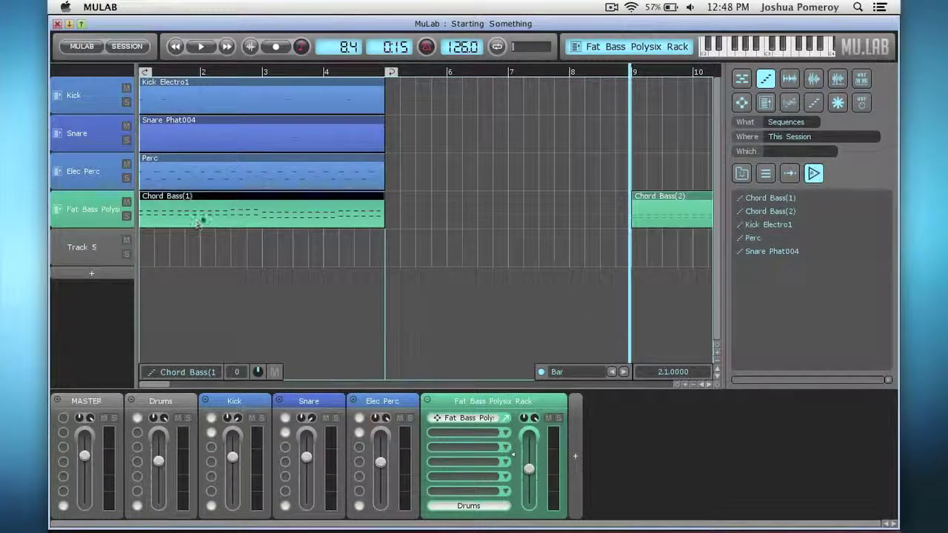
left_click_drag(172, 217, 448, 230)
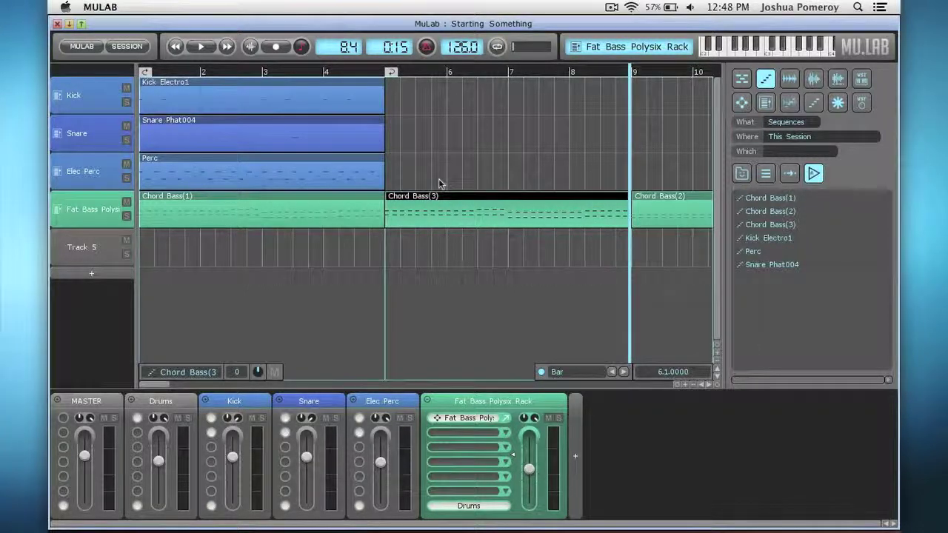
key("Delete")
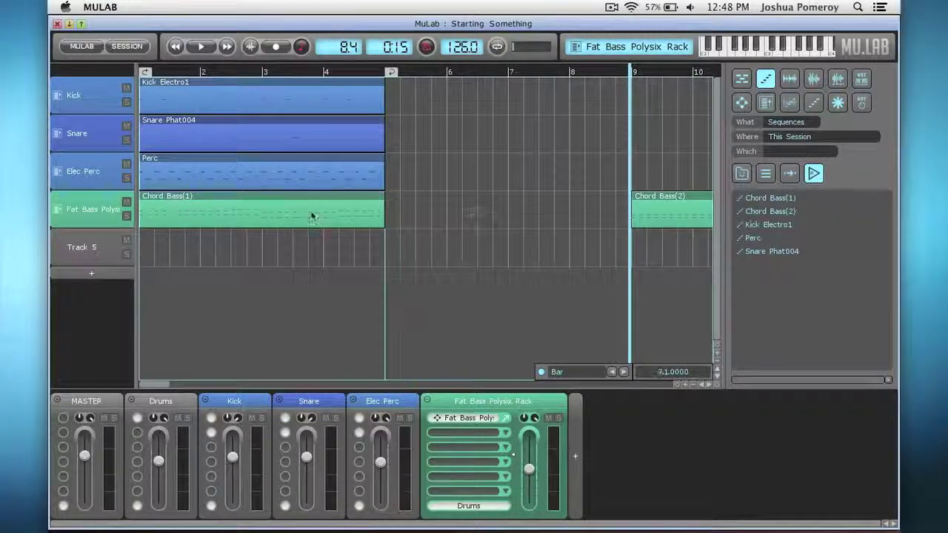
left_click_drag(180, 214, 437, 222)
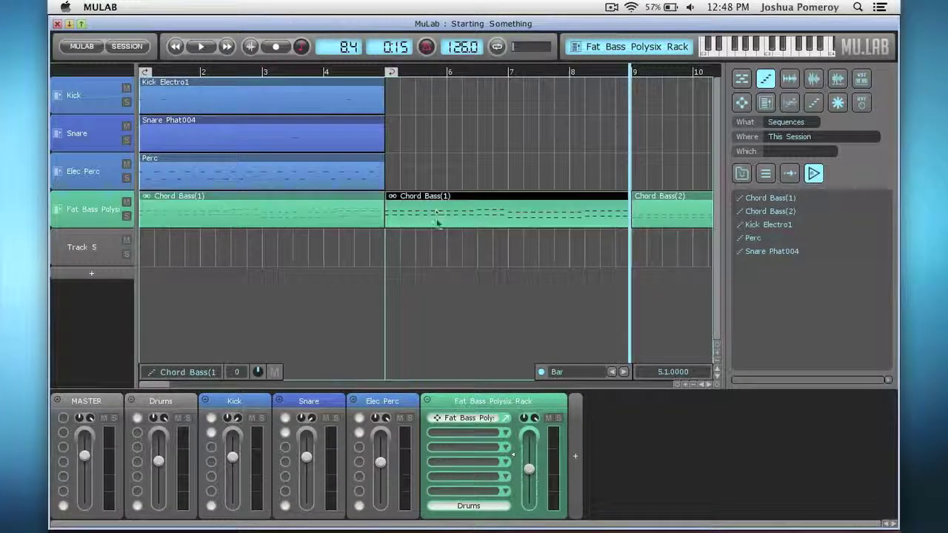
Set the playhead to bar 5, then select and delete all bass parts after bar 5.
left_click(385, 81)
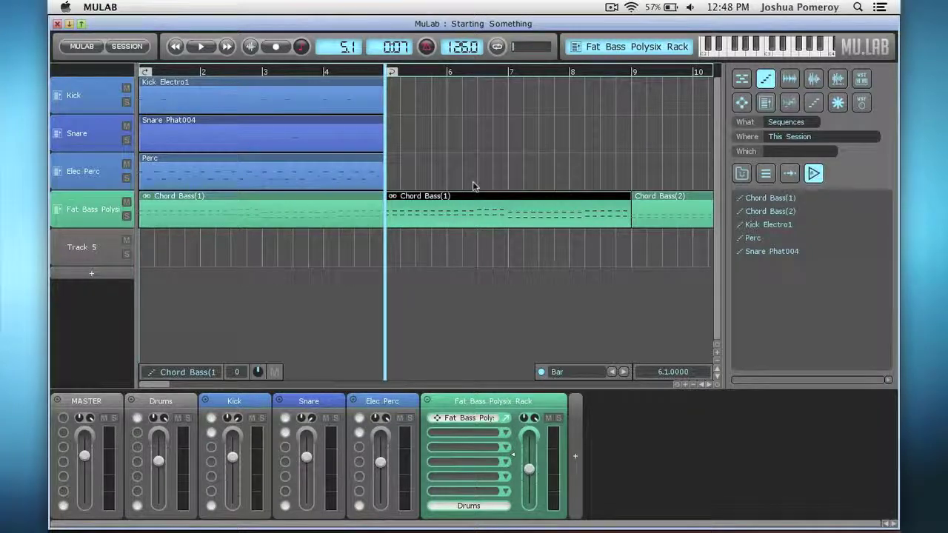
left_click_drag(487, 183, 680, 232)
key("Delete")
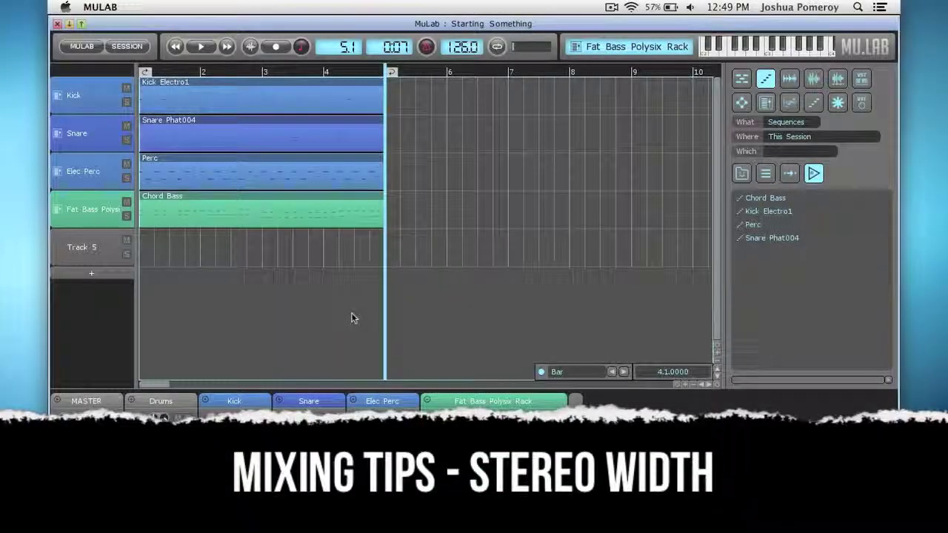
Play and stop the song, rewind, turn on looping, and solo the Fat Bass Polysix Rack.
key("space")
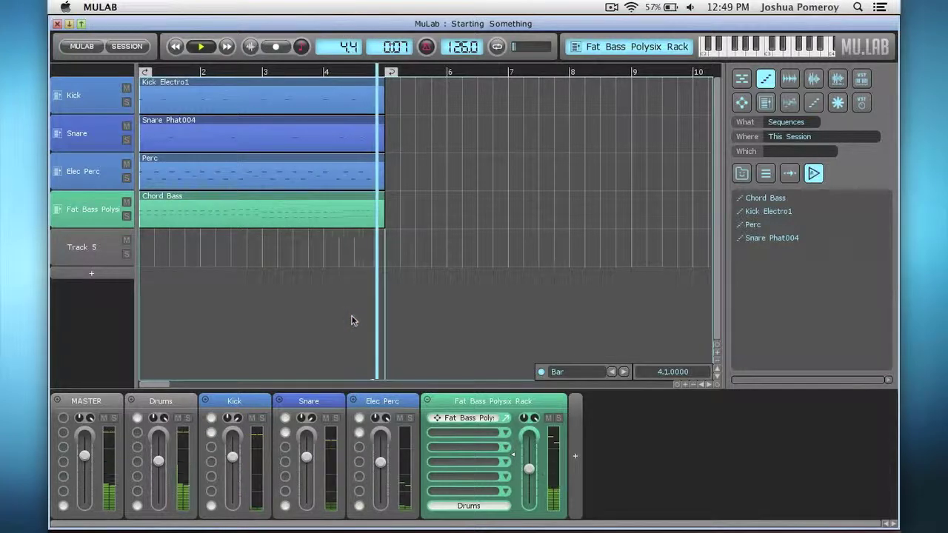
key("space")
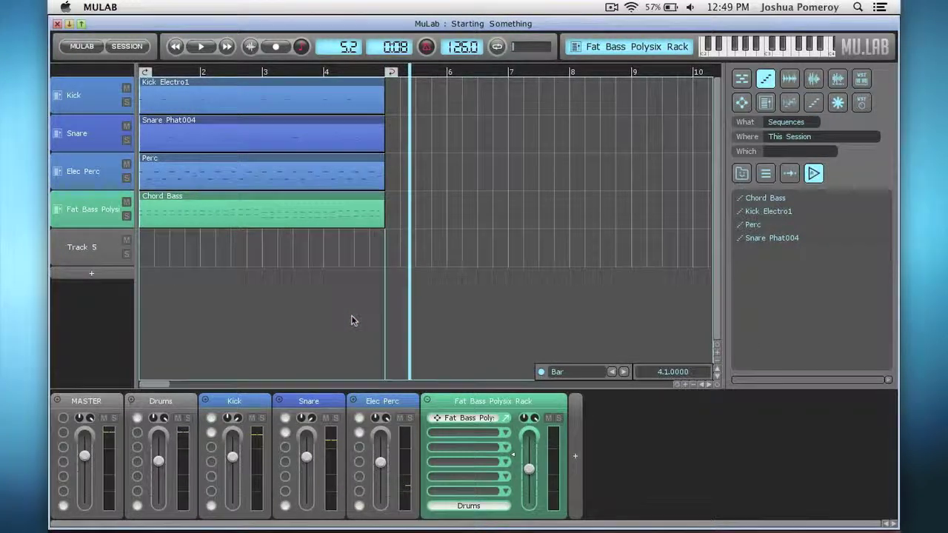
key("Home")
key("l")
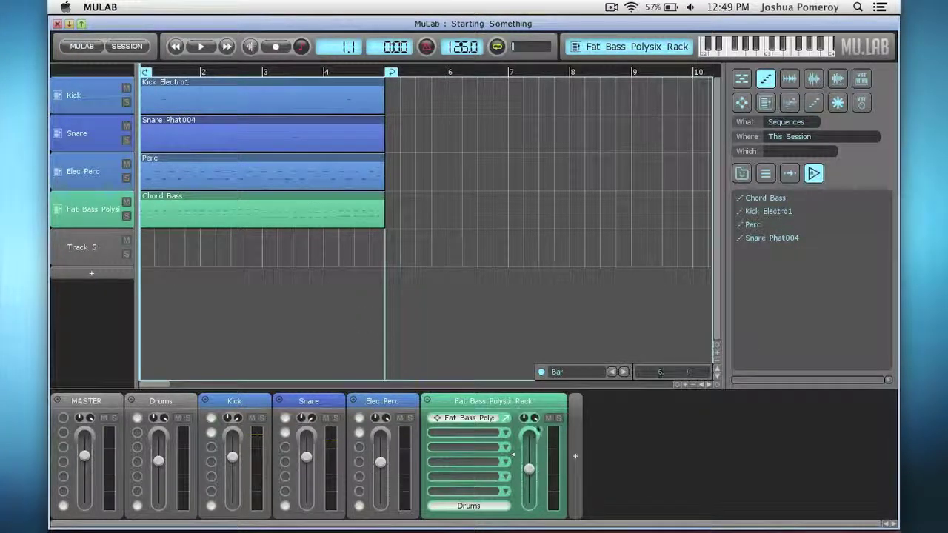
left_click(558, 417)
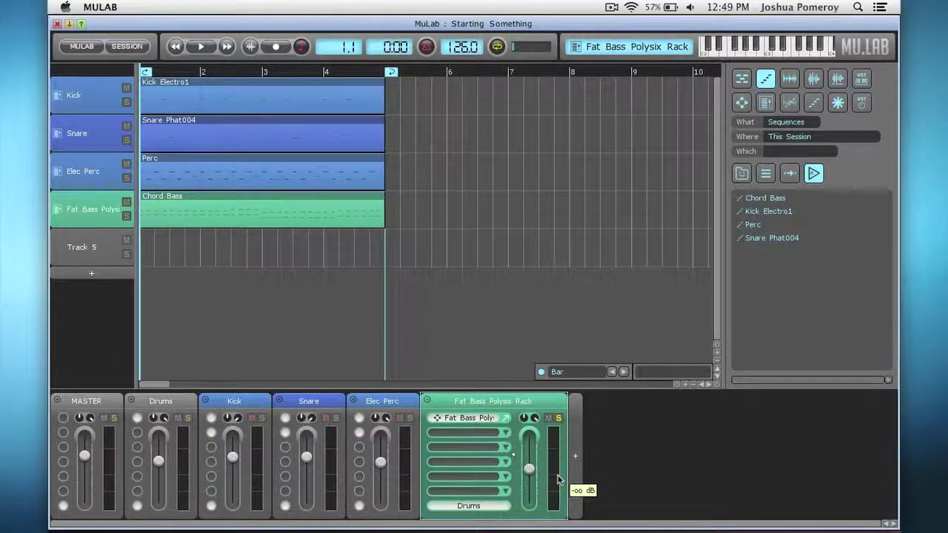
Play and stop the looped, soloed bass three times to audition it.
key("space")
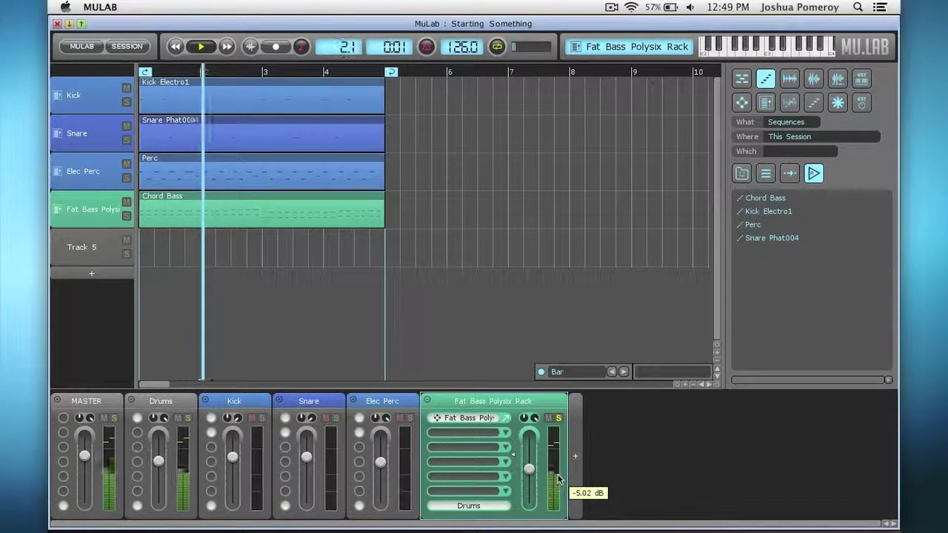
key("space")
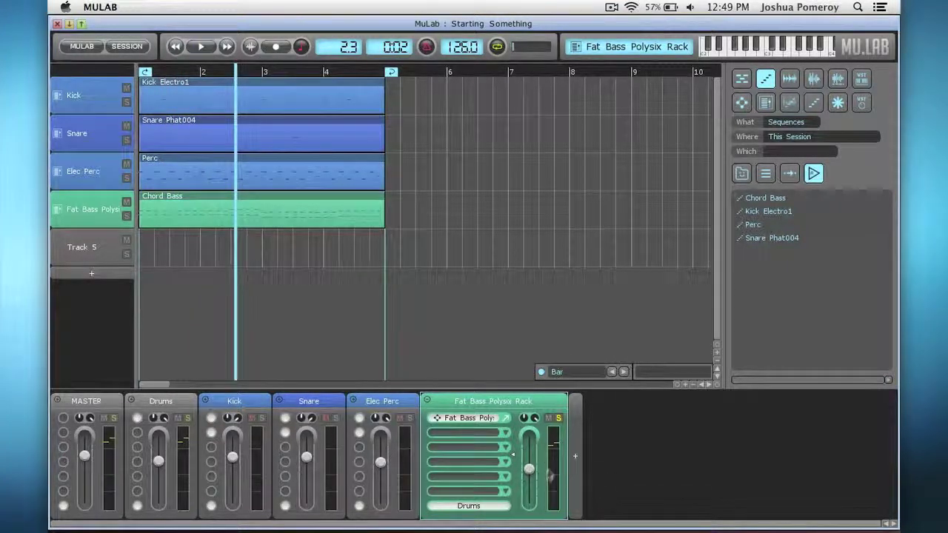
key("space")
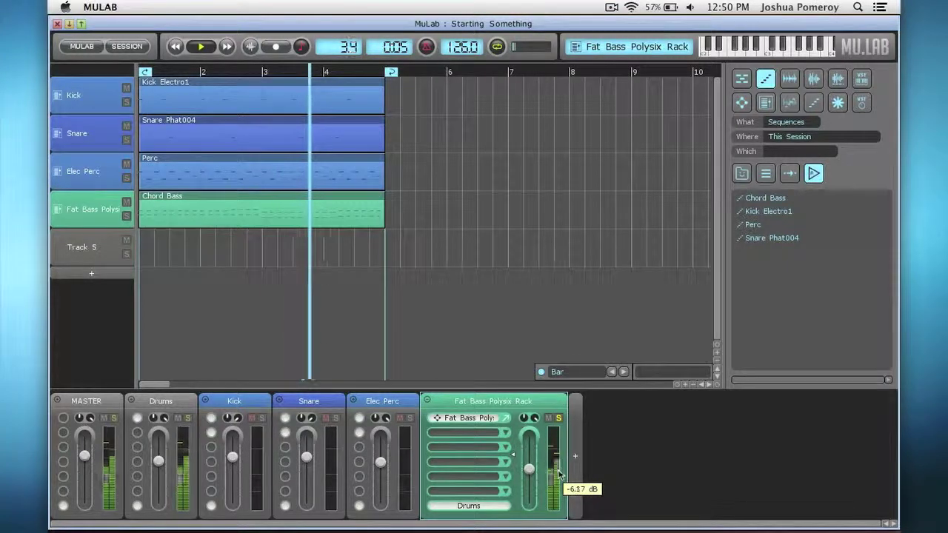
key("space")
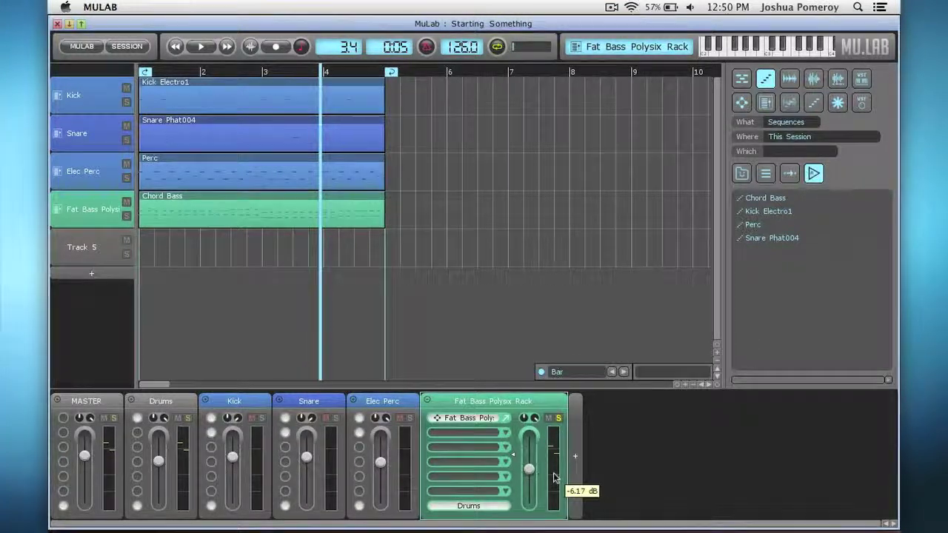
key("space")
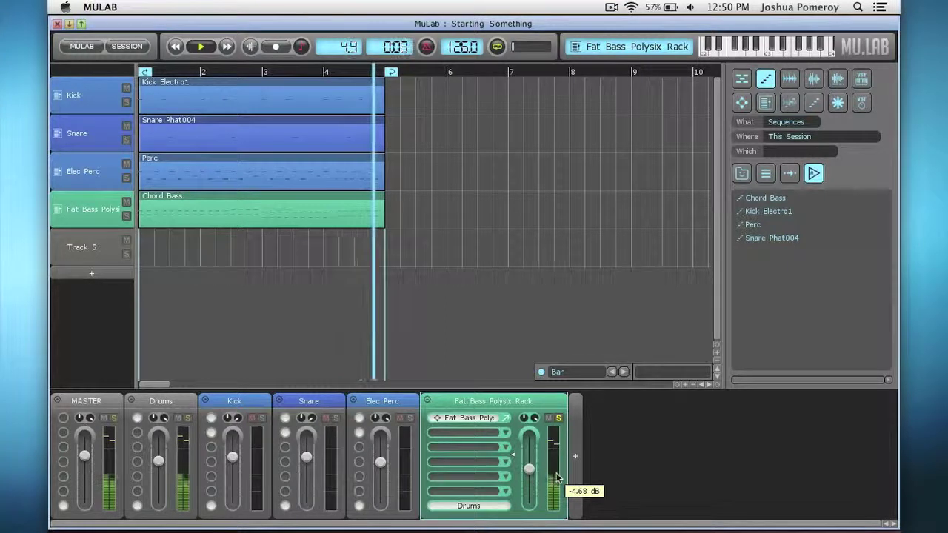
key("space")
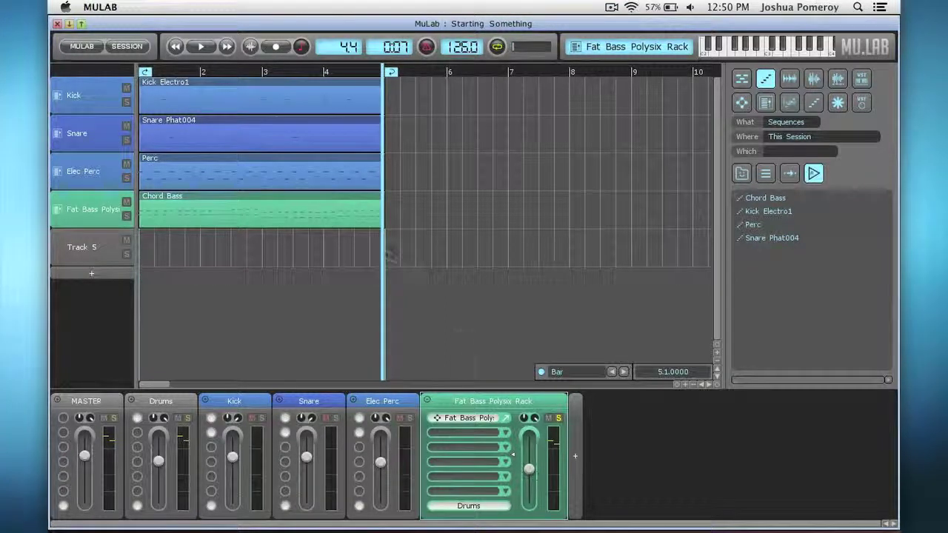
Open the Fat Bass Polysix editor and expand it to show its module routing.
left_click(506, 418)
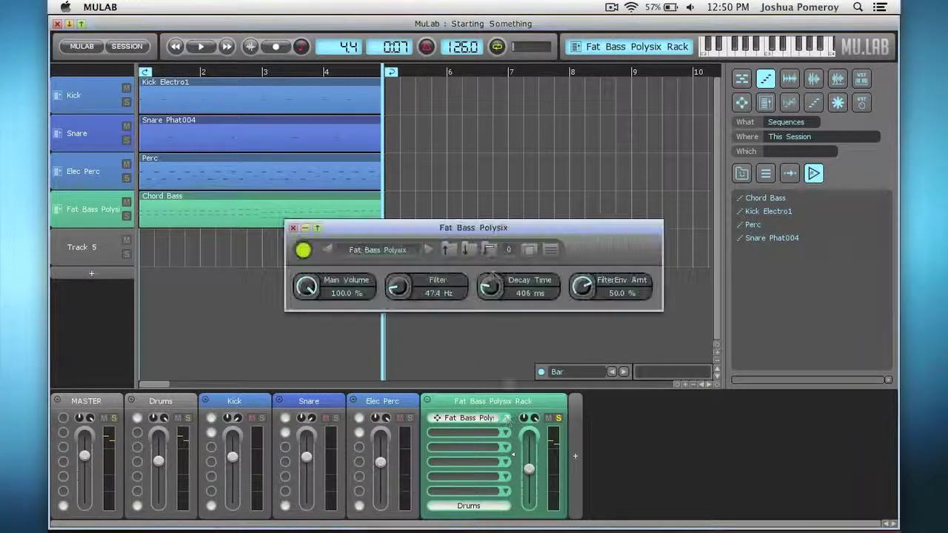
left_click(294, 228)
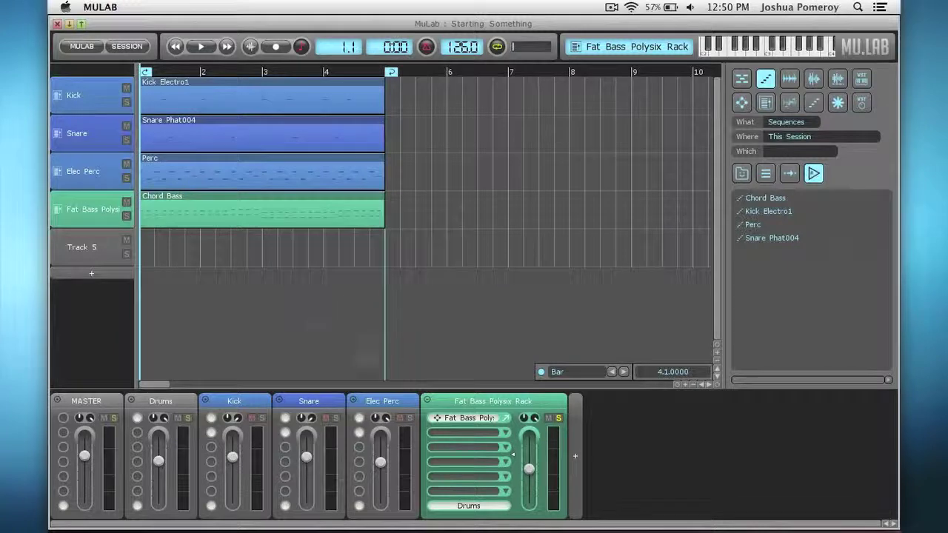
left_click(506, 418)
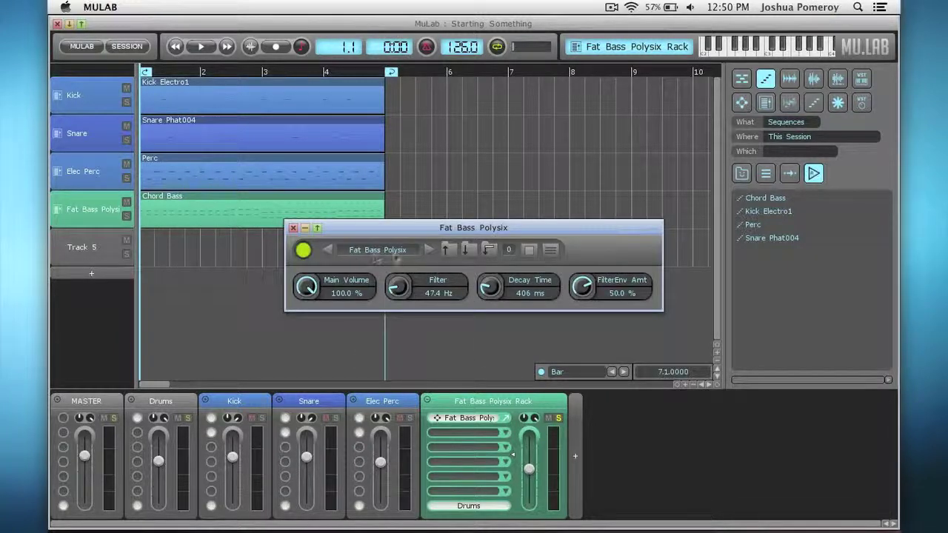
left_click(550, 250)
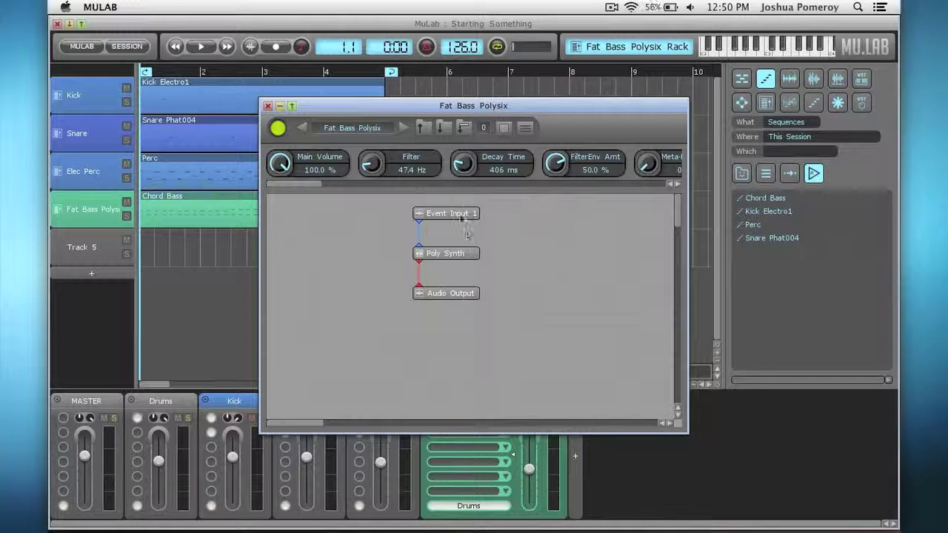
Inspect the Poly Synth and Oscillator(1) modules, then close their editor windows.
double_click(459, 256)
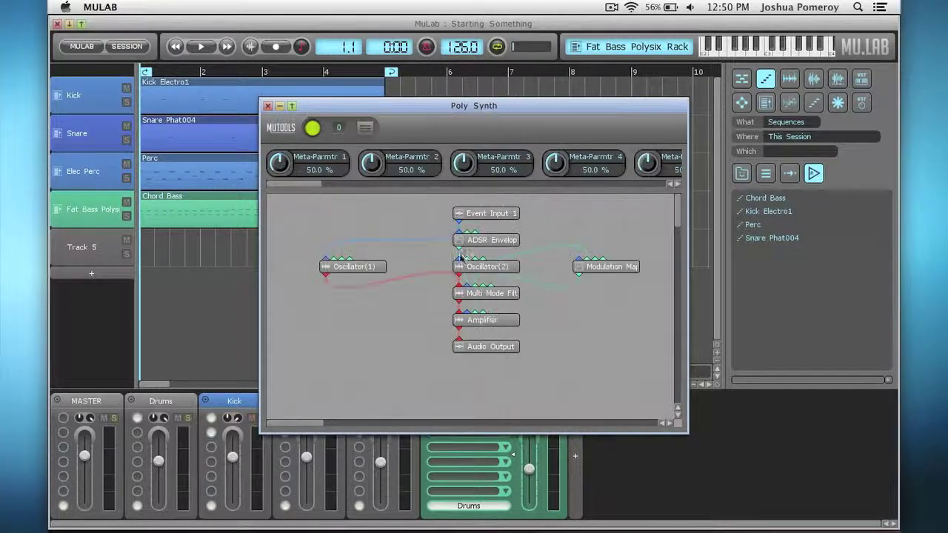
double_click(490, 216)
left_click(413, 248)
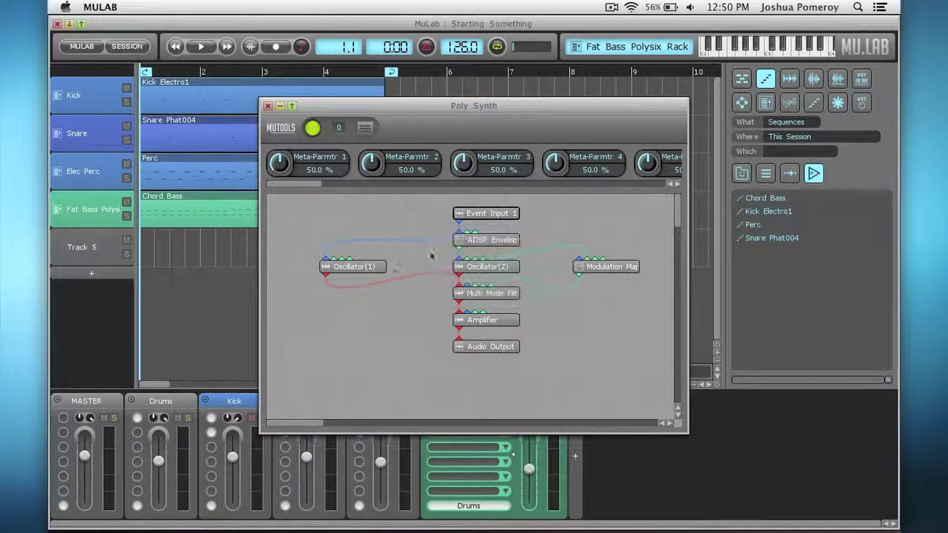
double_click(350, 267)
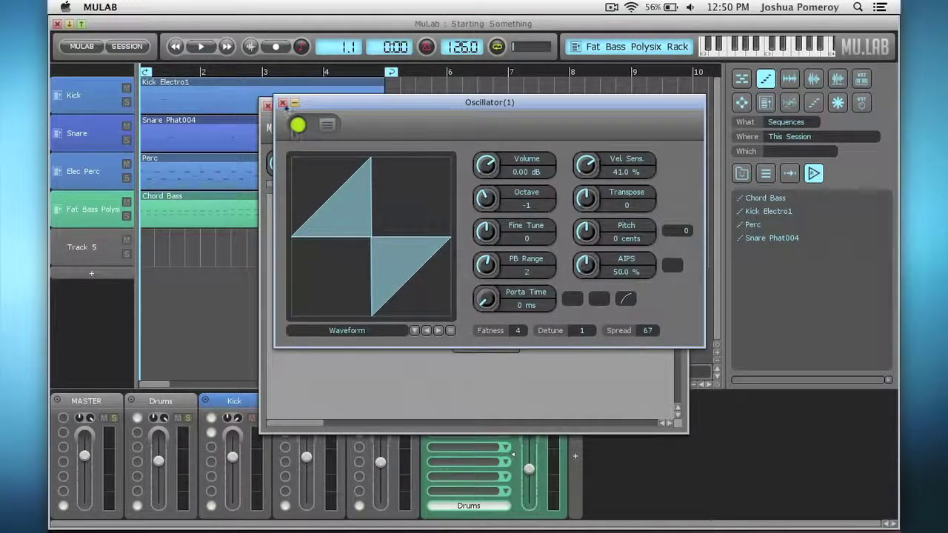
left_click(282, 103)
left_click(267, 106)
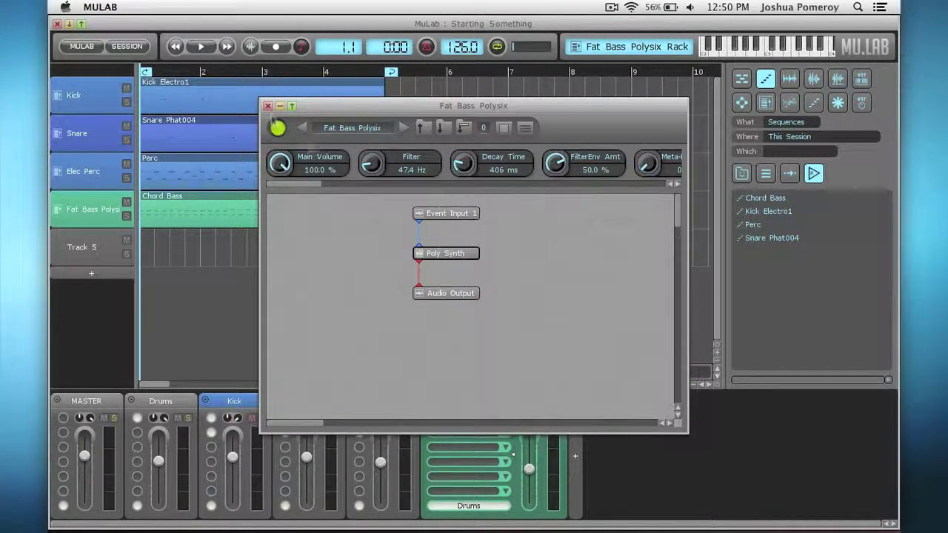
left_click(268, 107)
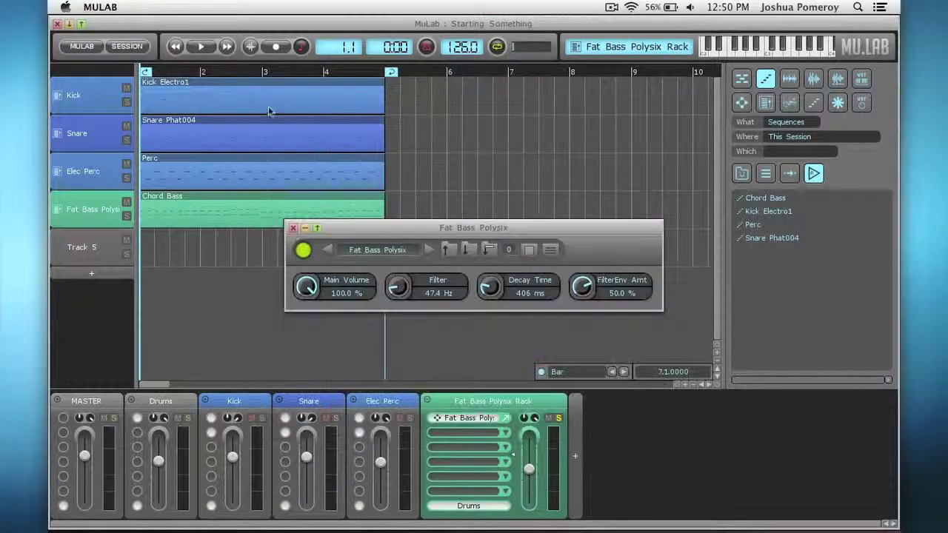
left_click(293, 228)
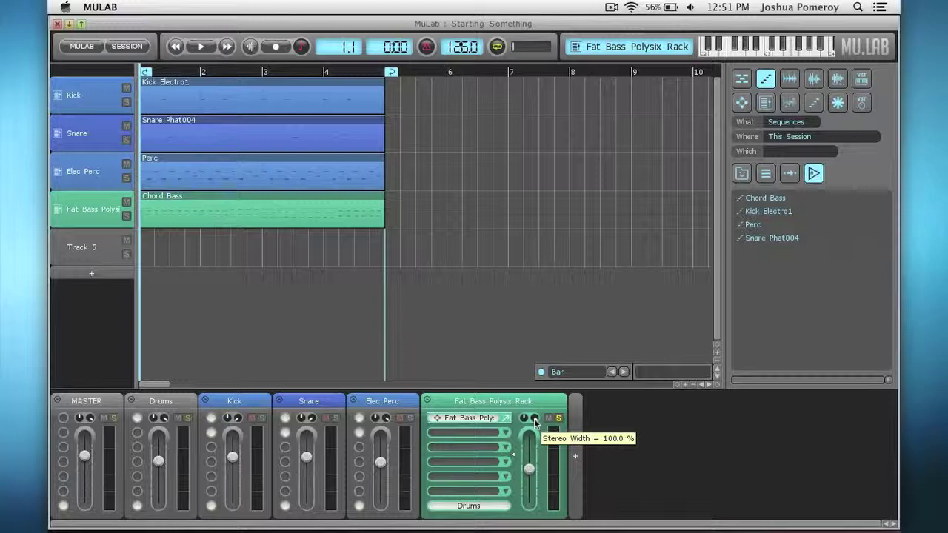
Turn the Fat Bass Polysix Rack's stereo width down to 0.0 % and replay the loop from bar 1.
left_click_drag(537, 422, 536, 506)
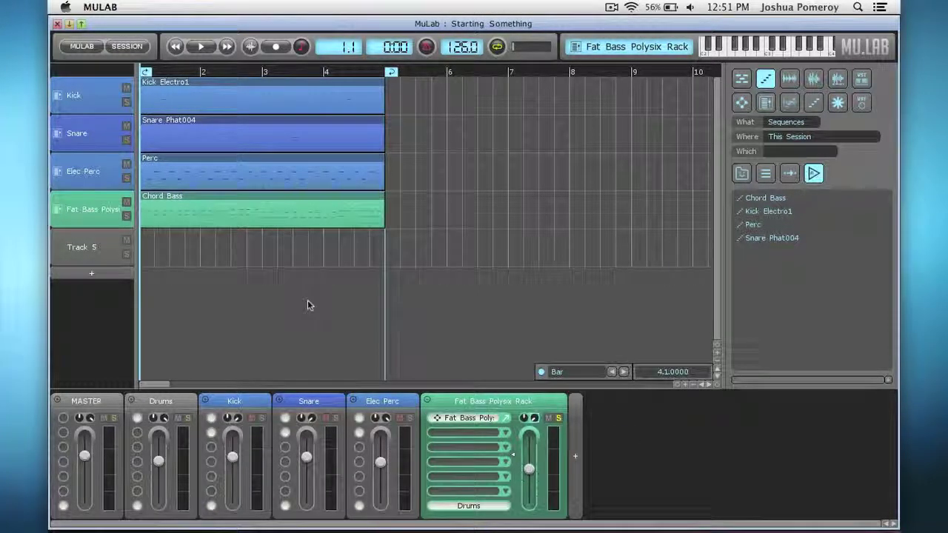
key("space")
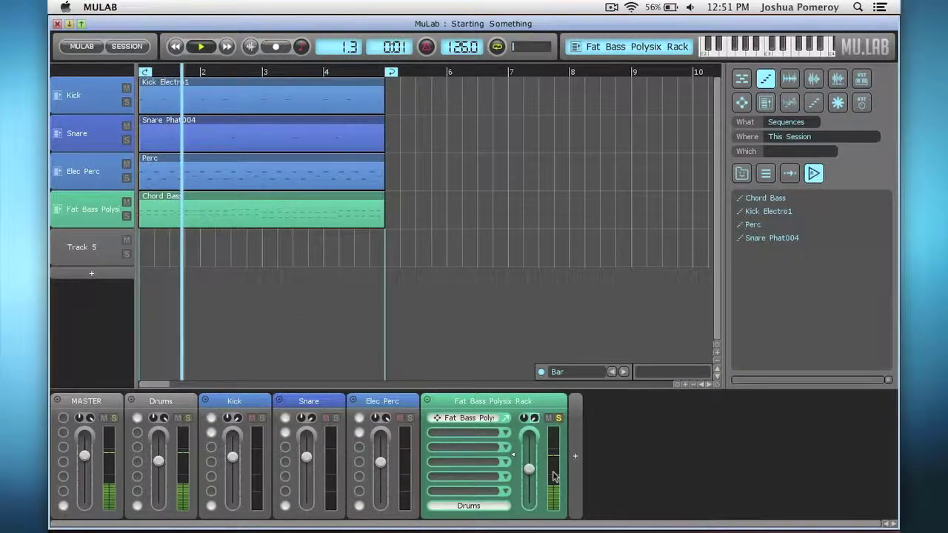
mouse_move(559, 479)
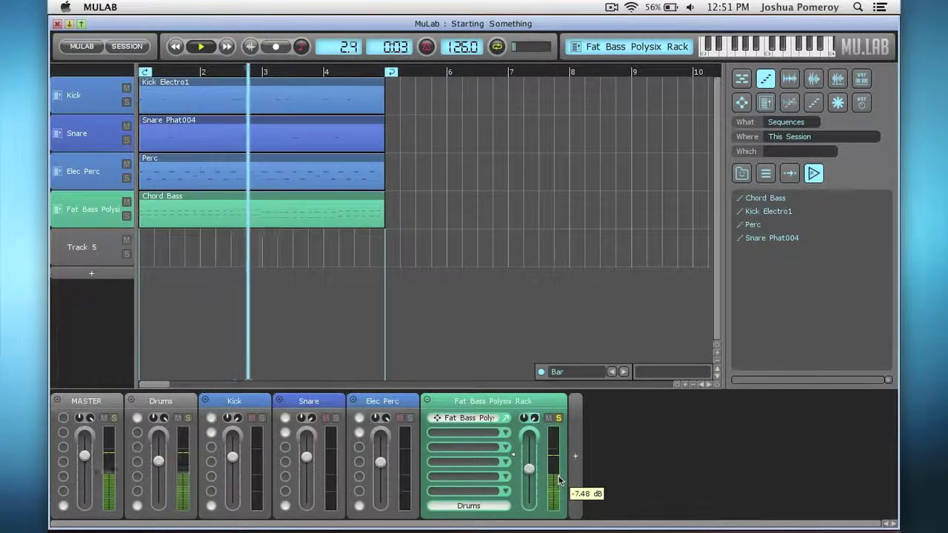
key("space")
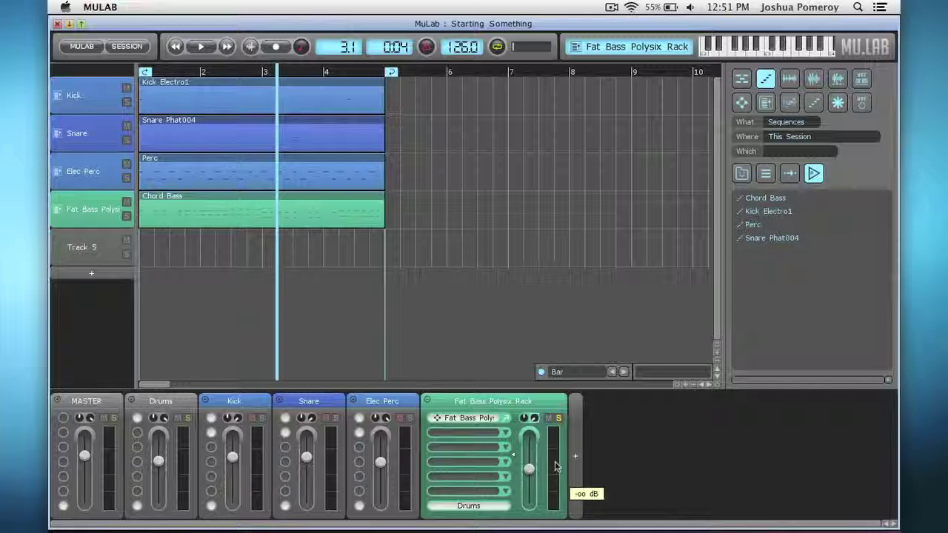
key("Home")
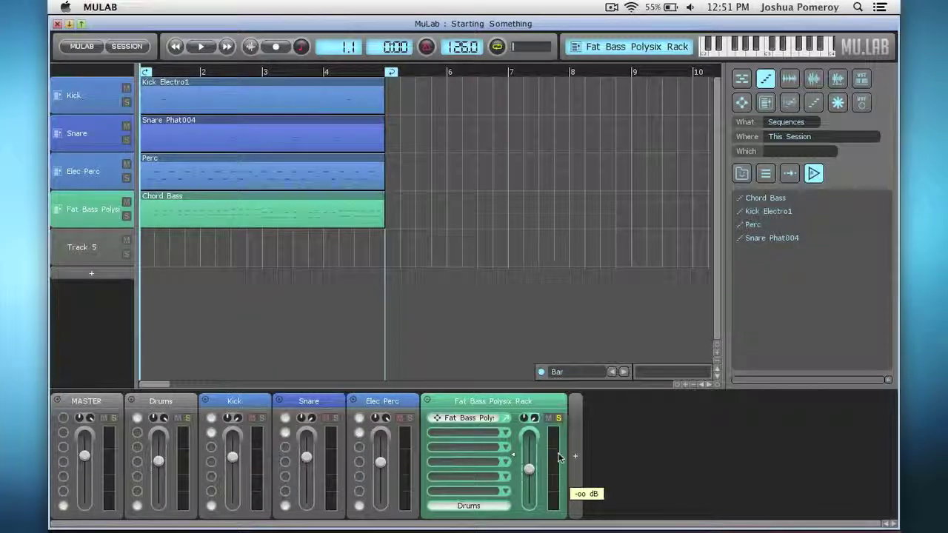
key("space")
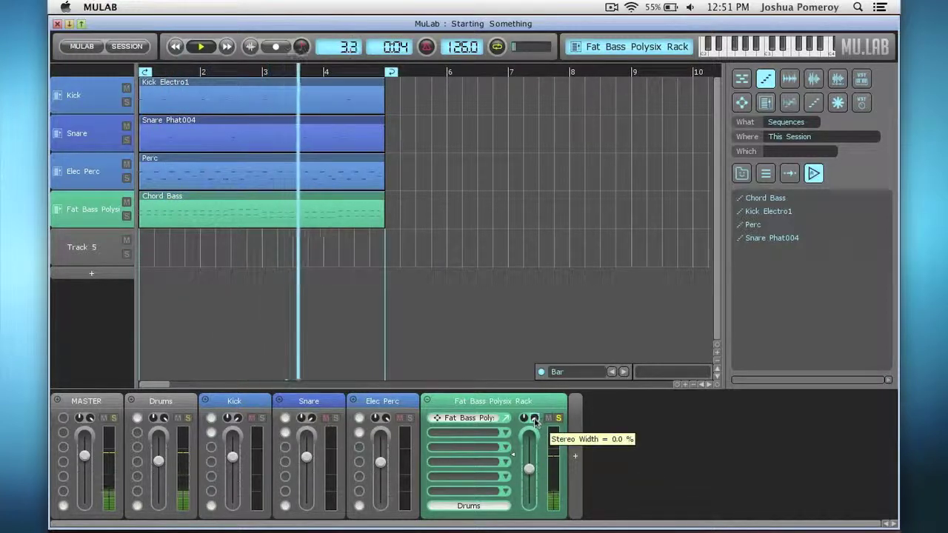
Scroll the Stereo Width knob up and back down while auditioning playback.
scroll(536, 421, "up", 10)
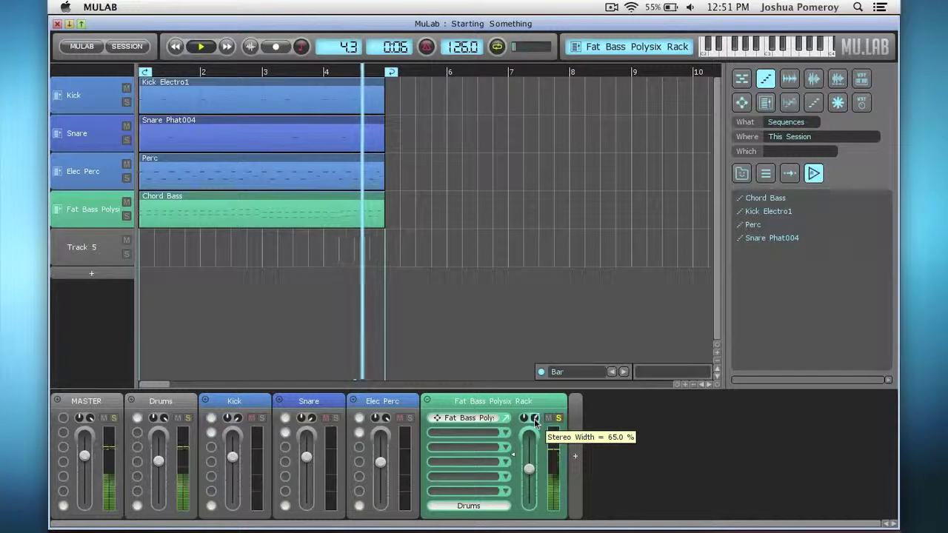
scroll(536, 421, "up", 5)
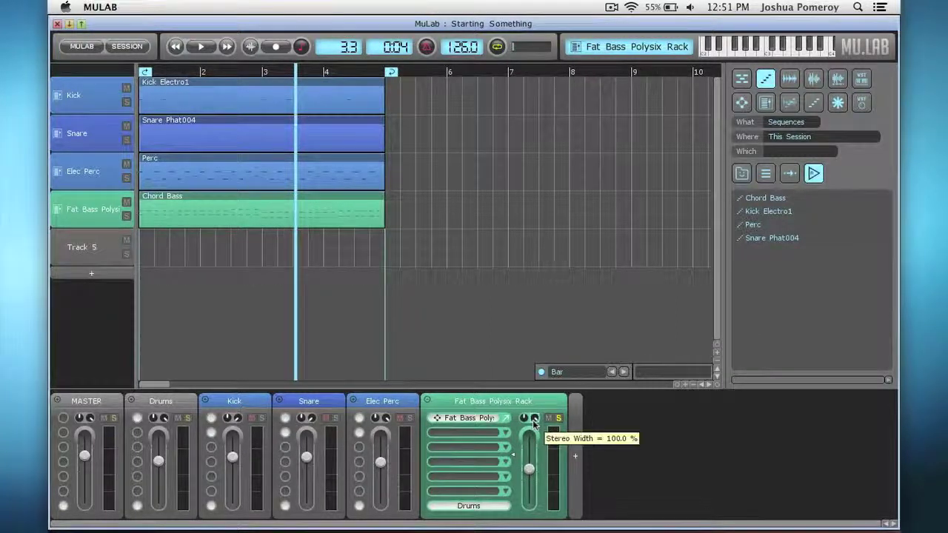
scroll(536, 424, "down", 2)
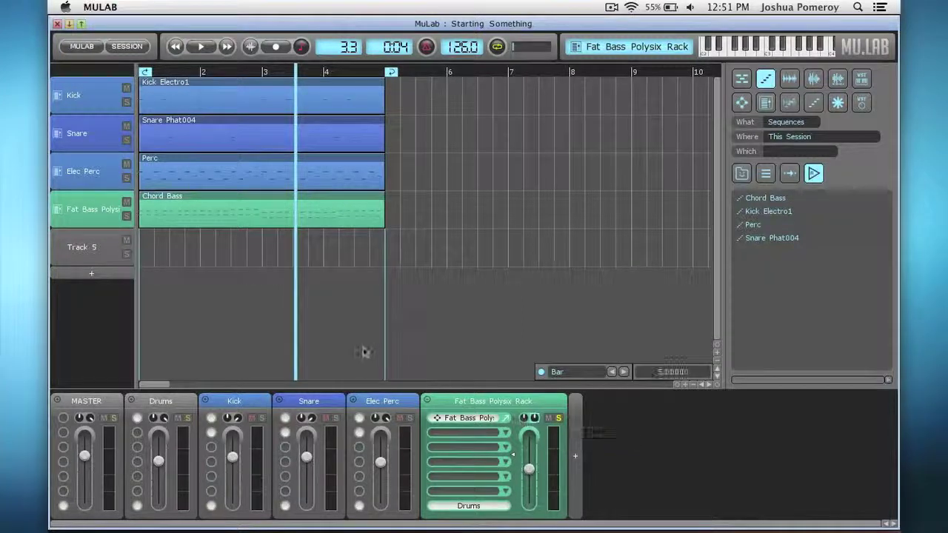
key("space")
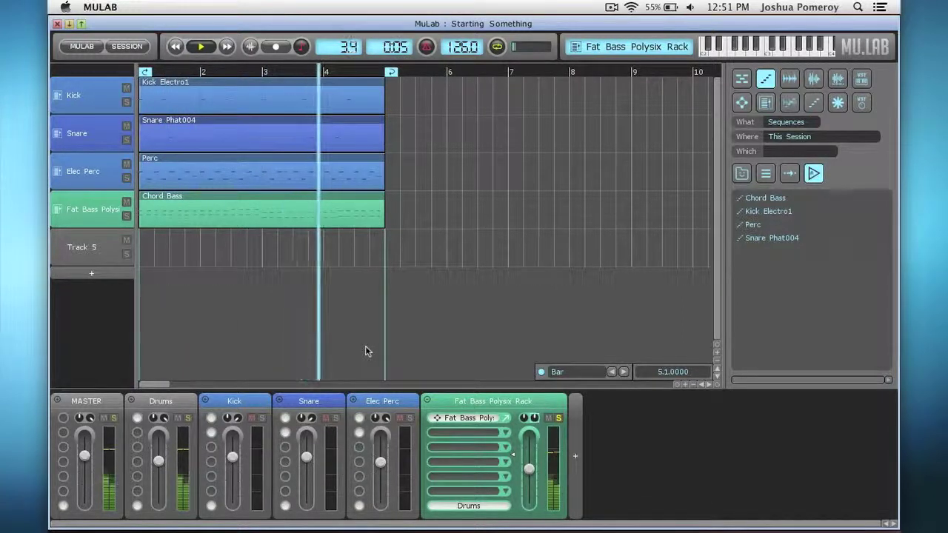
key("space")
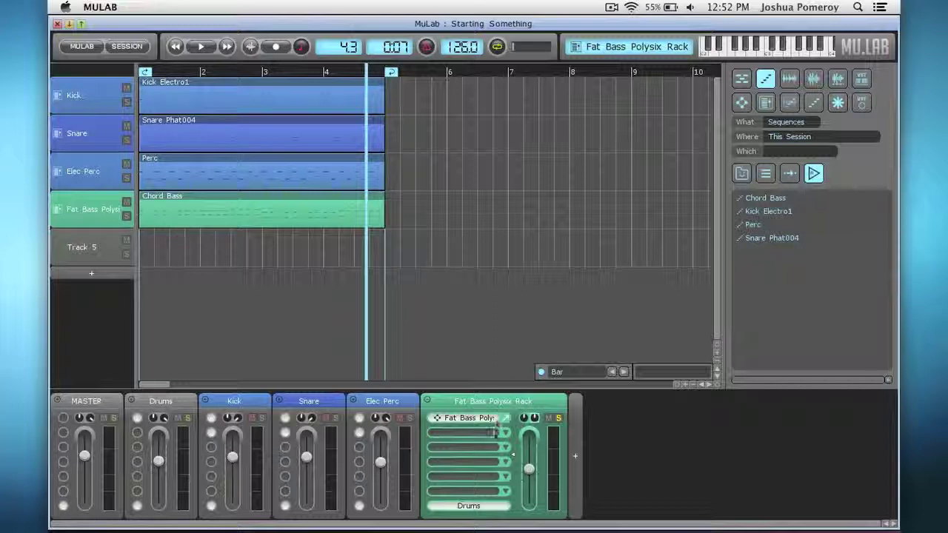
Sweep the stereo width from 0.0 % to 100.0 %, then settle it at 54.5 %.
mouse_move(536, 422)
left_click_drag(534, 418, 536, 507)
mouse_move(534, 422)
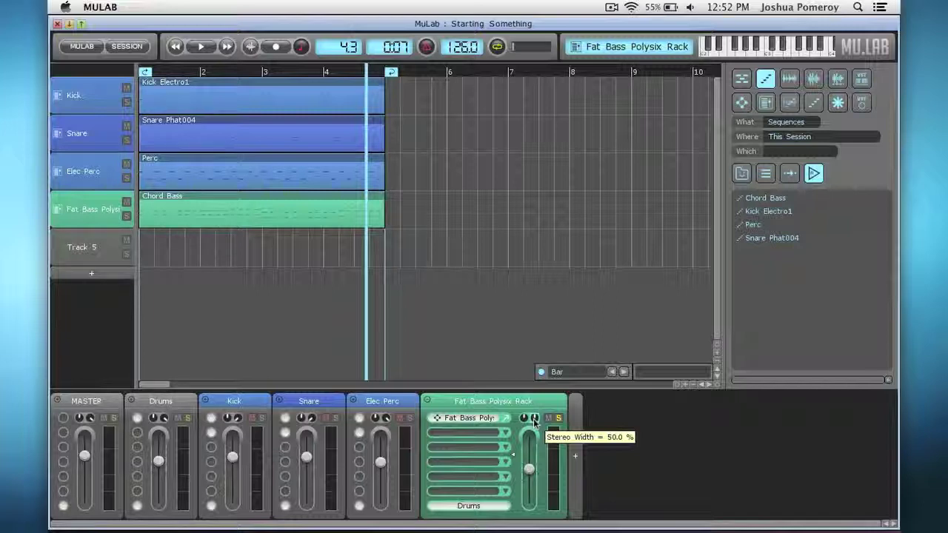
left_click_drag(535, 420, 533, 155)
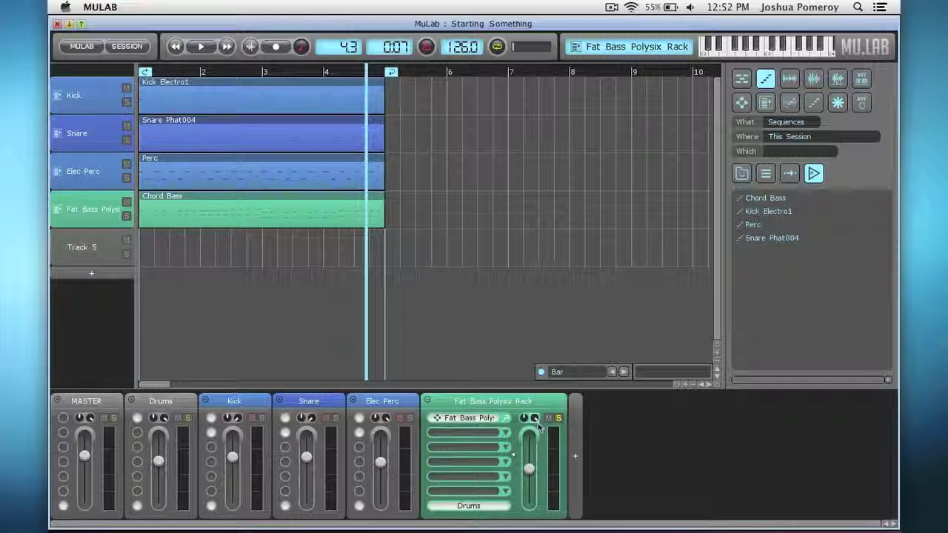
mouse_move(536, 422)
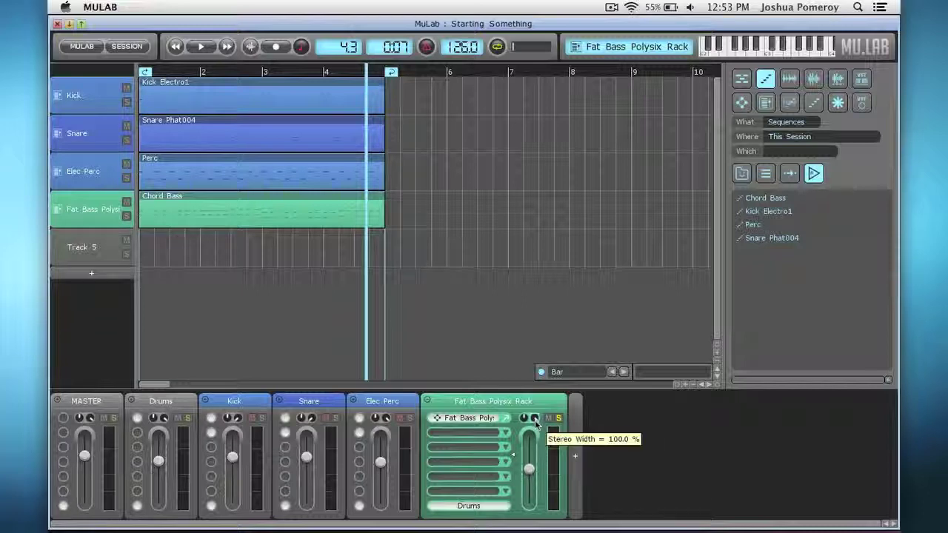
left_click_drag(536, 422, 539, 485)
Rewind to bar 1 and play the session to hear the narrowed bass.
key("Home")
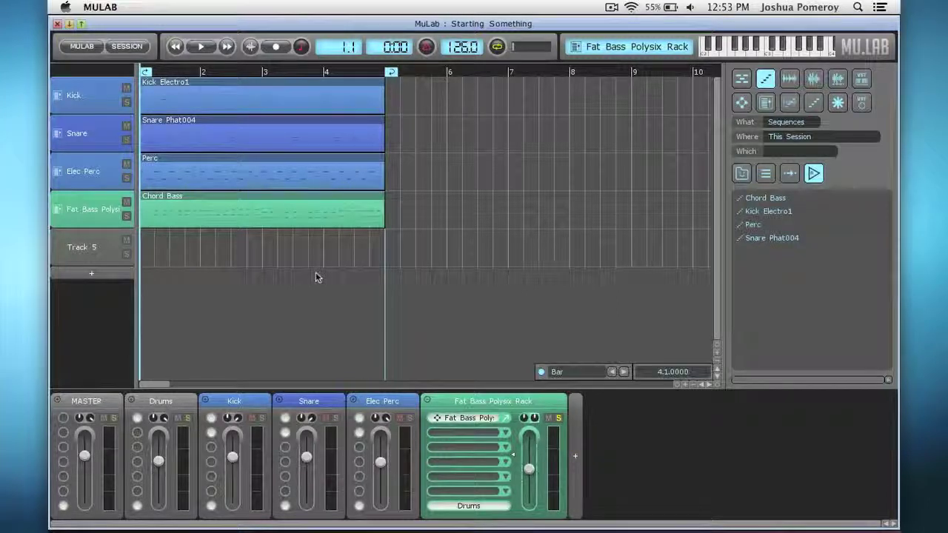
key("space")
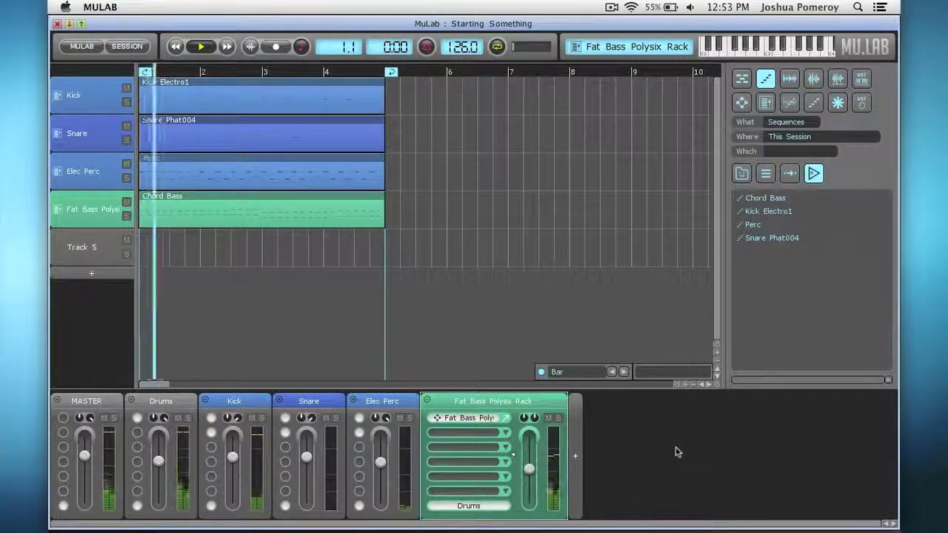